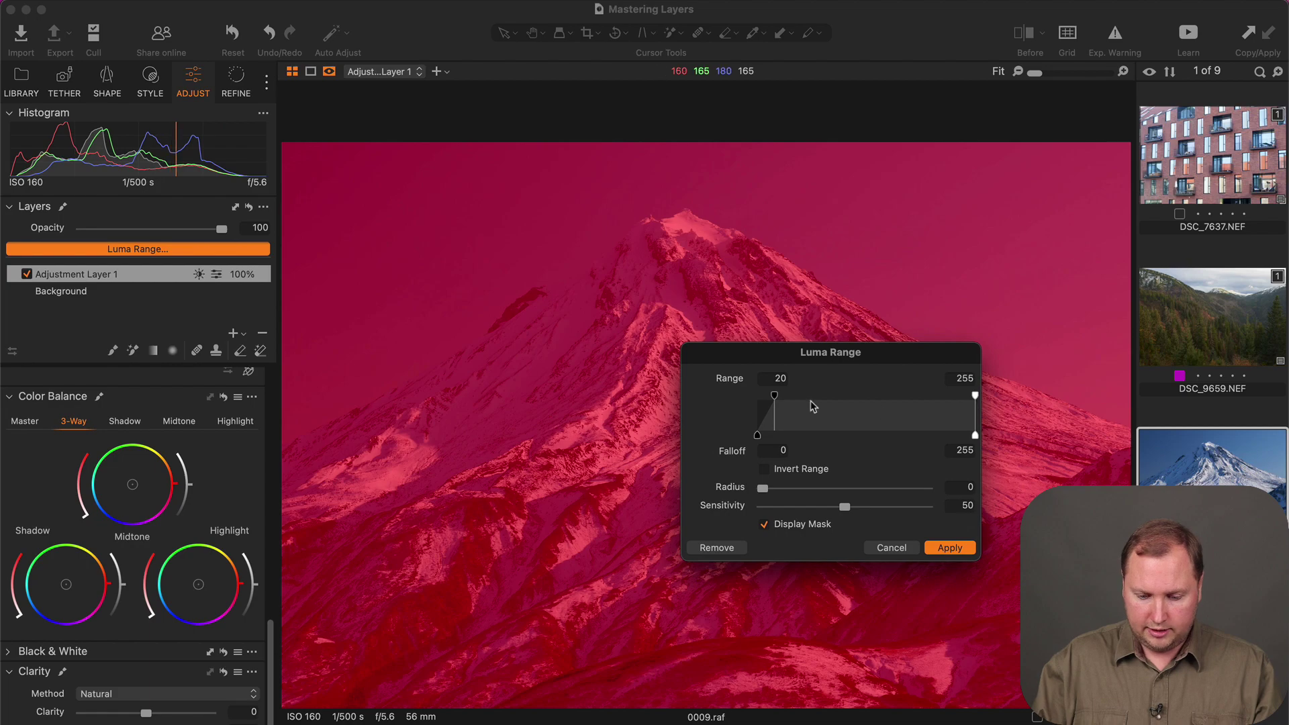
Step: Apply a Luma Range to Adjustment Layer 1 with lower range 157, lower falloff 82 and radius 21.7
left_click_drag(773, 406, 859, 437)
left_click_drag(924, 399, 891, 403)
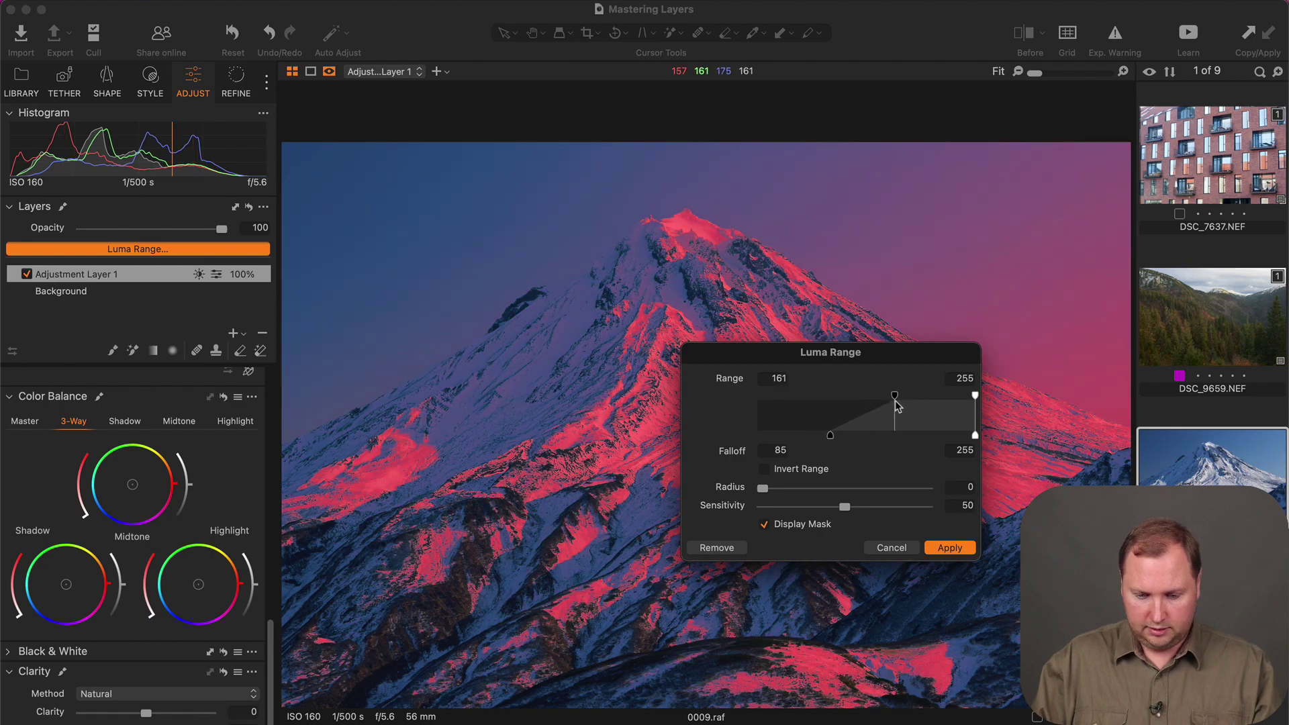
left_click_drag(897, 404, 893, 406)
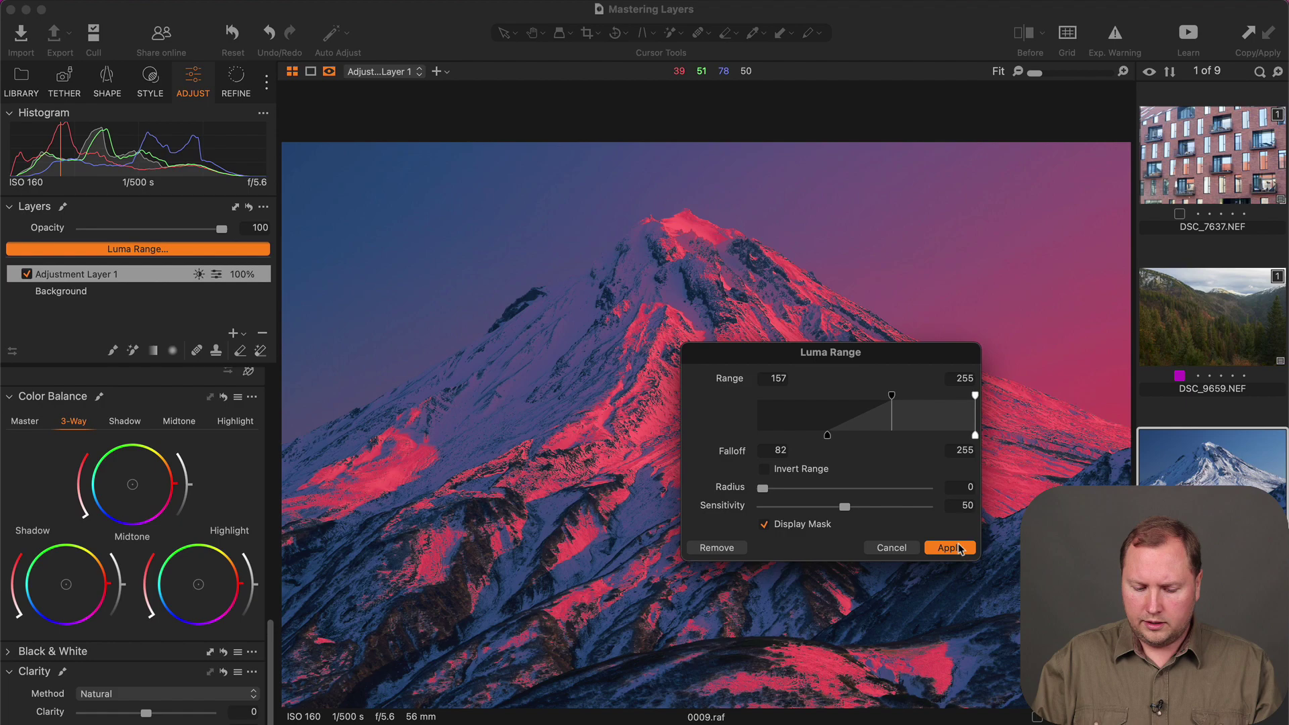
left_click_drag(763, 488, 855, 497)
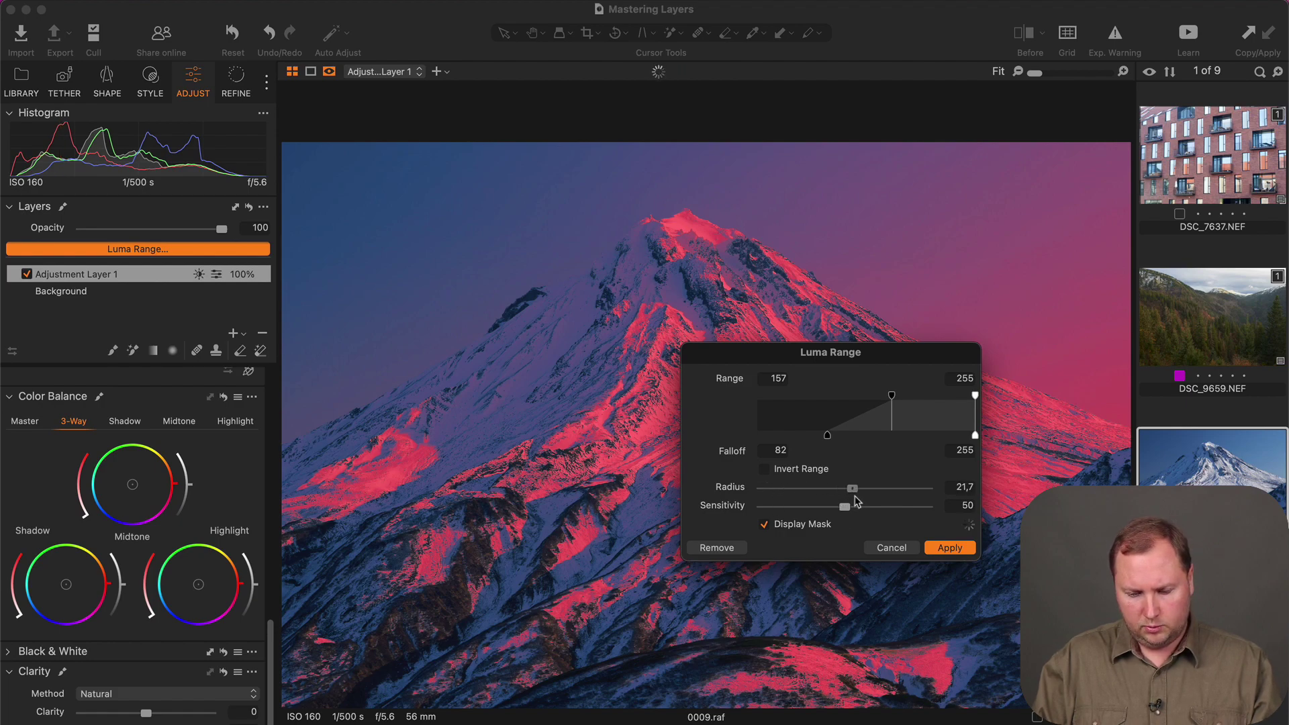
left_click(965, 549)
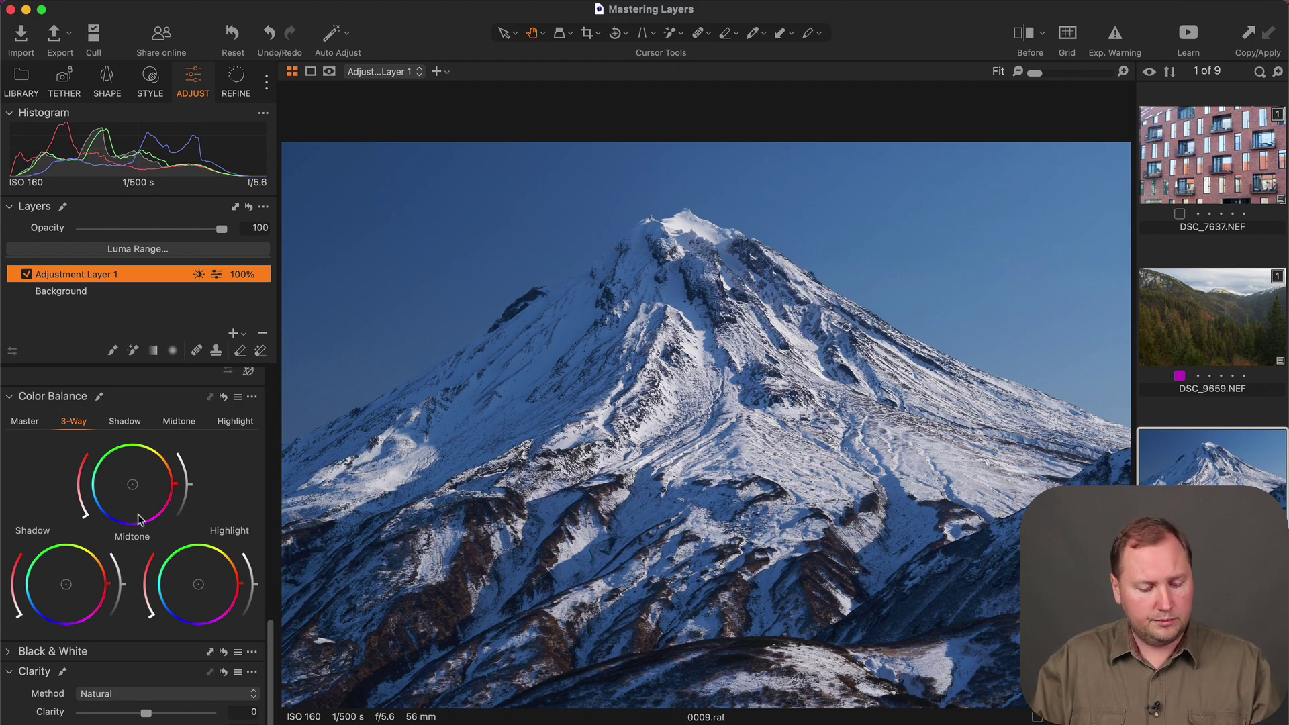
Step: Warm the masked area: shift color balance highlights and midtones toward orange, shadows toward magenta, and set Kelvin to 6375
left_click_drag(199, 585, 220, 572)
left_click_drag(138, 489, 147, 475)
left_click_drag(66, 585, 76, 594)
scroll(118, 470, "up", 15)
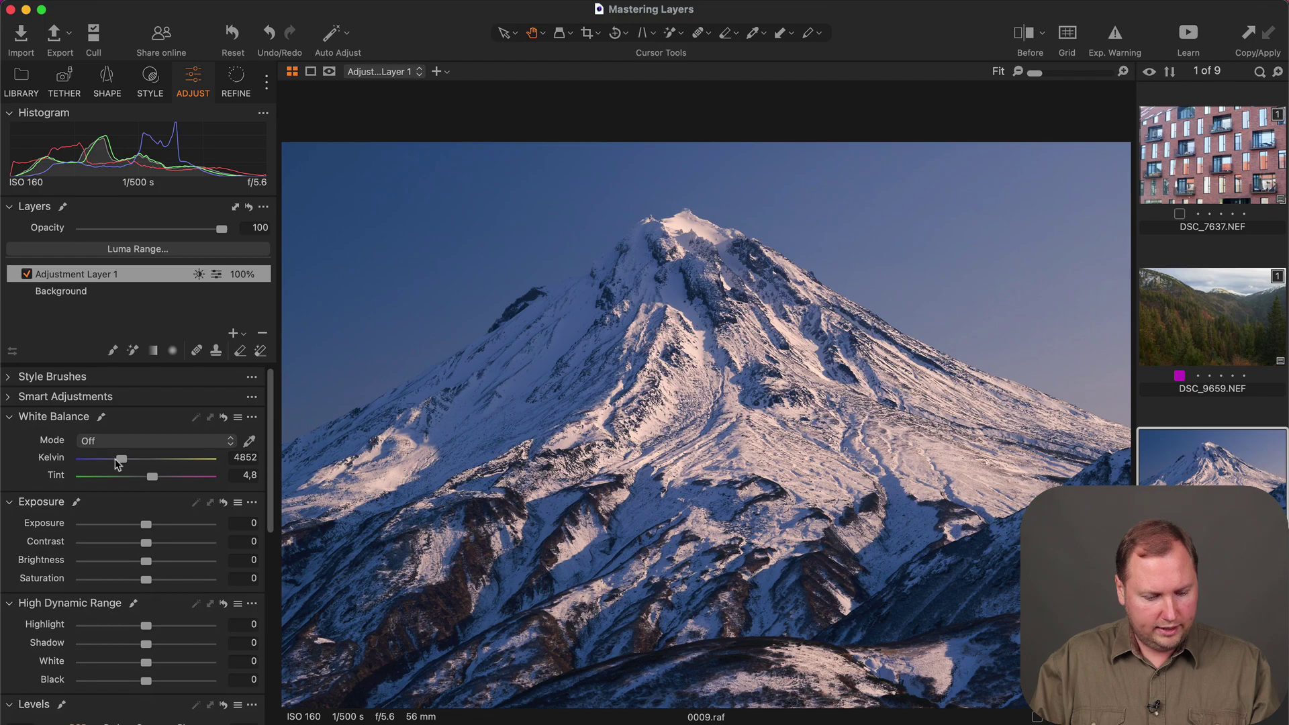
left_click_drag(122, 462, 137, 465)
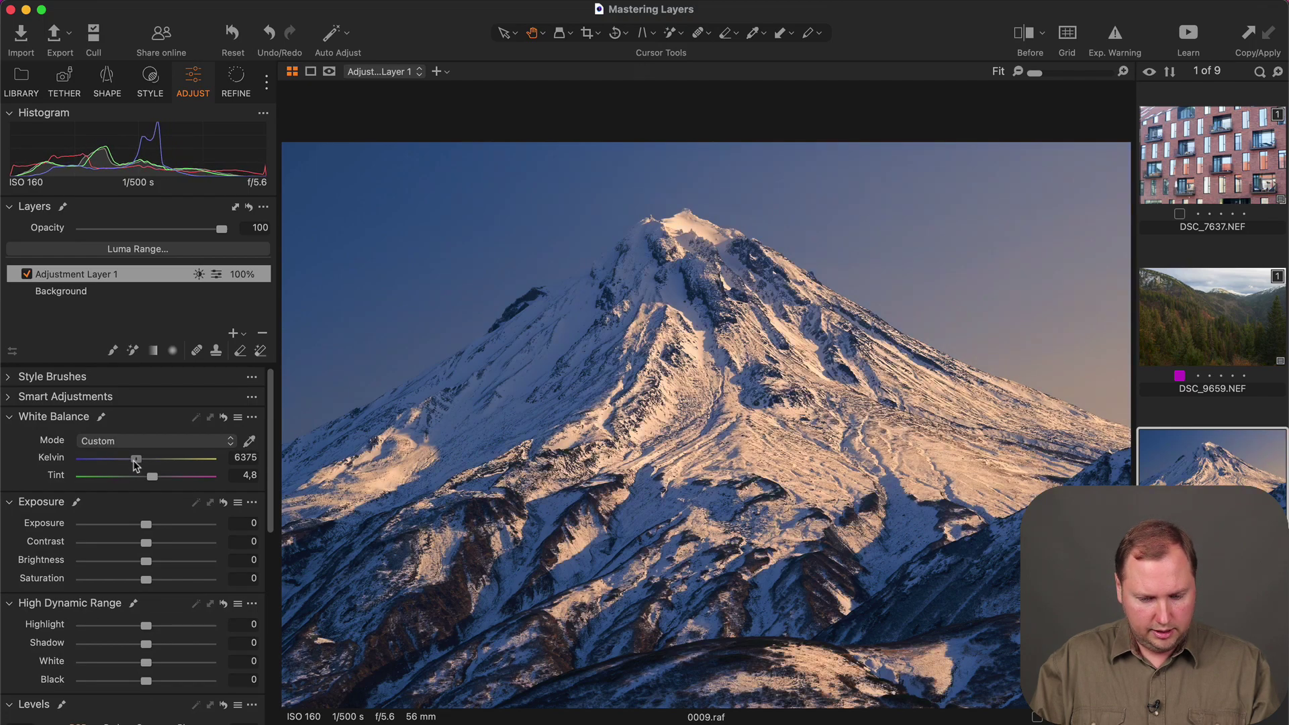
Step: Push the color balance highlights further toward saturated red-orange and nudge the midtone tint slightly toward yellow
scroll(146, 556, "down", 15)
scroll(147, 556, "up", 1)
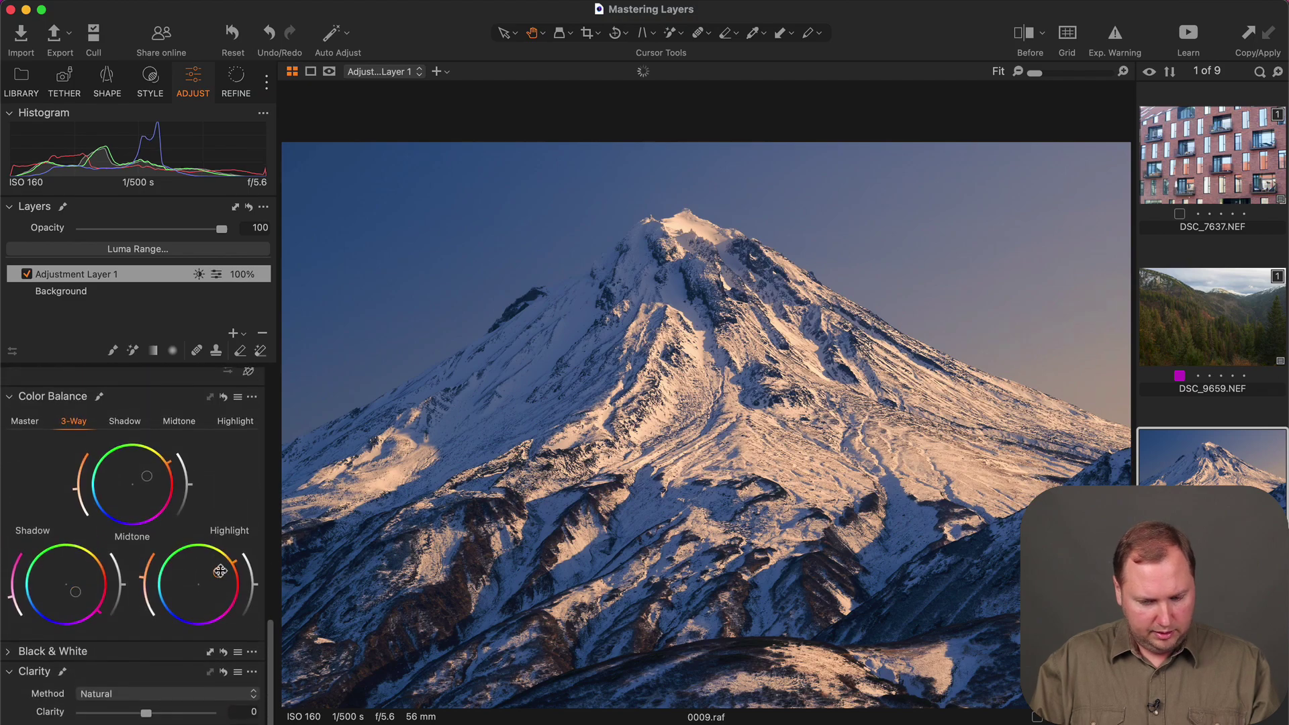
left_click_drag(219, 573, 227, 573)
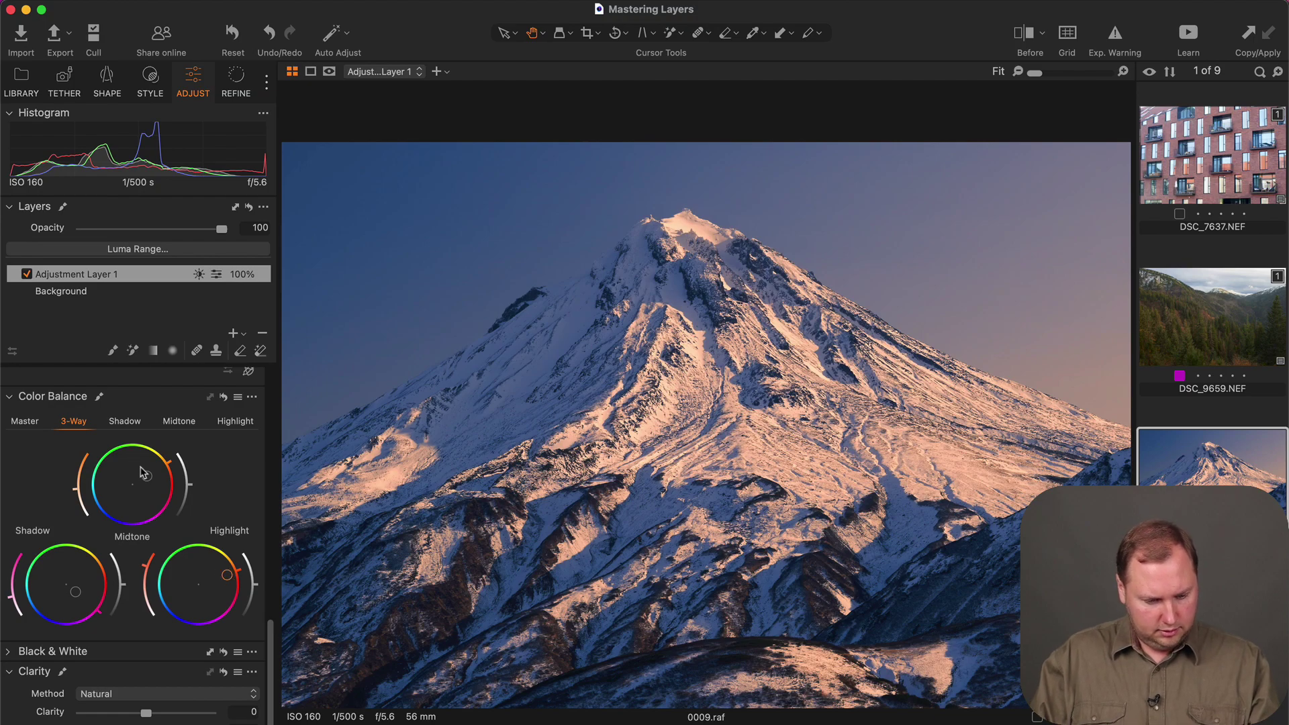
left_click_drag(148, 479, 148, 470)
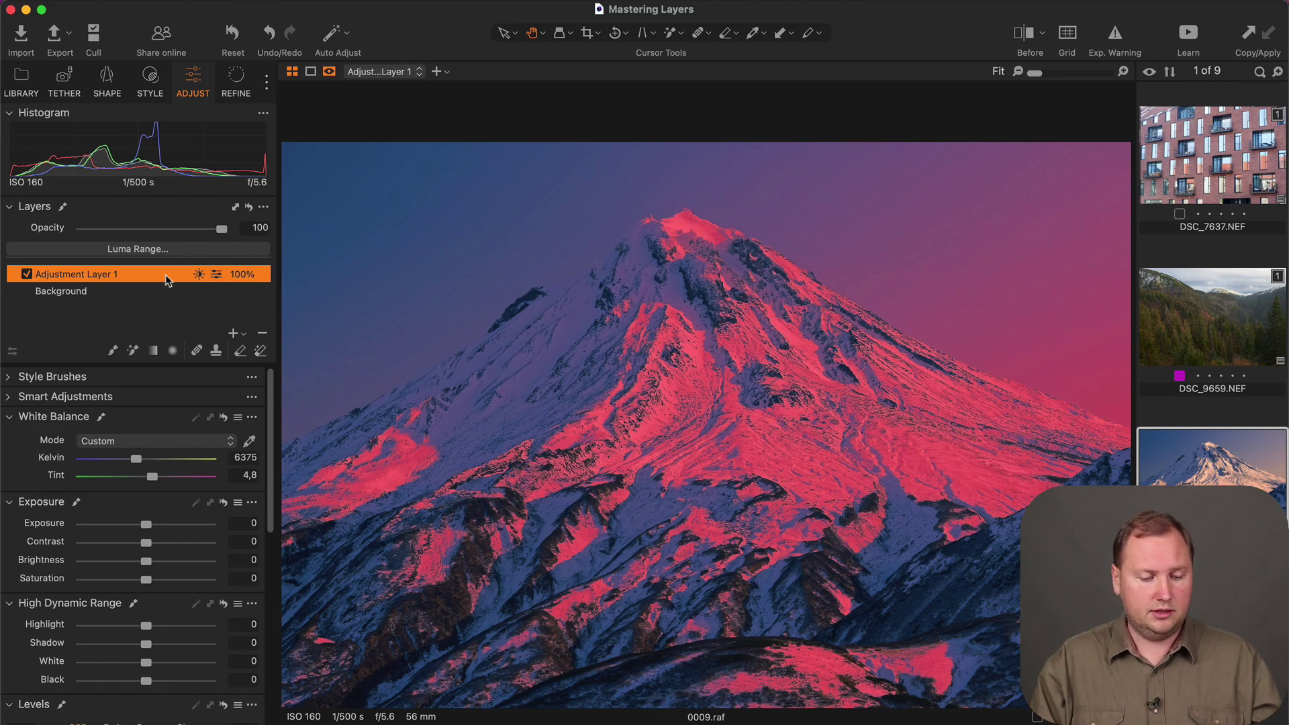
Step: Add a second adjustment layer, copy the mask from Adjustment Layer 1 onto it and display the mask
left_click(233, 334)
right_click(136, 276)
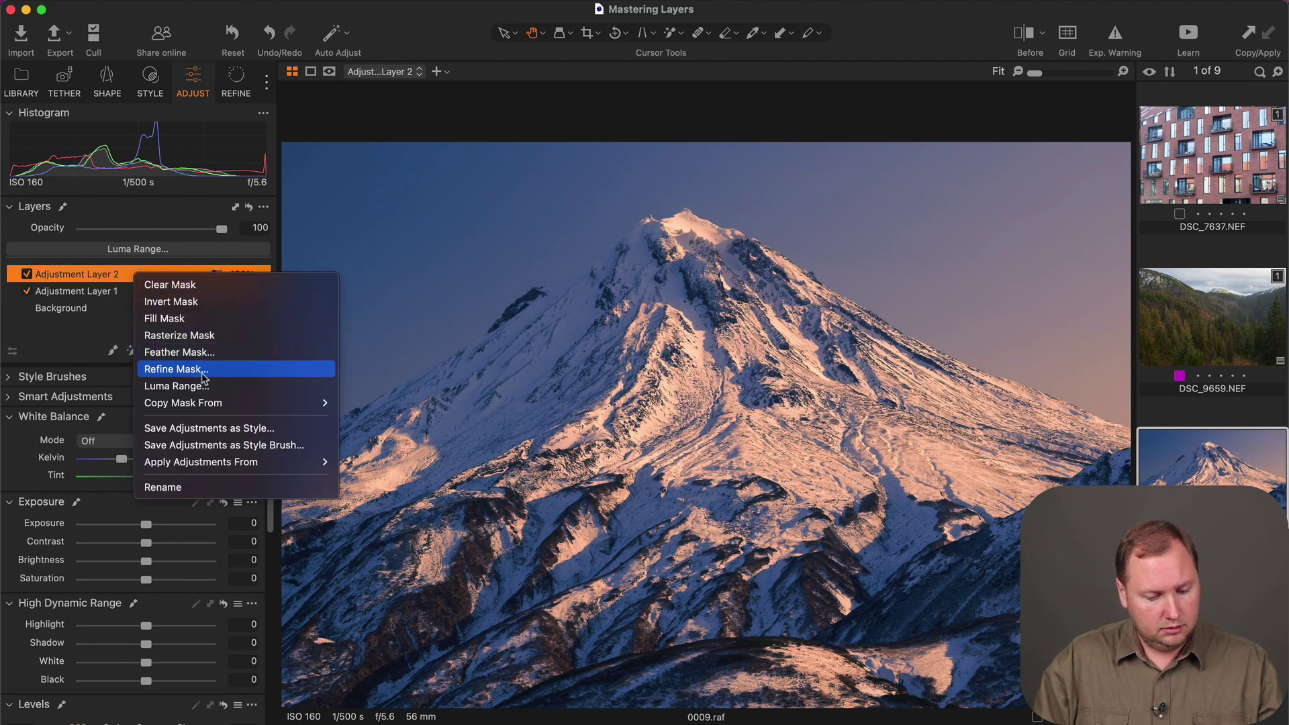
mouse_move(201, 403)
left_click(410, 421)
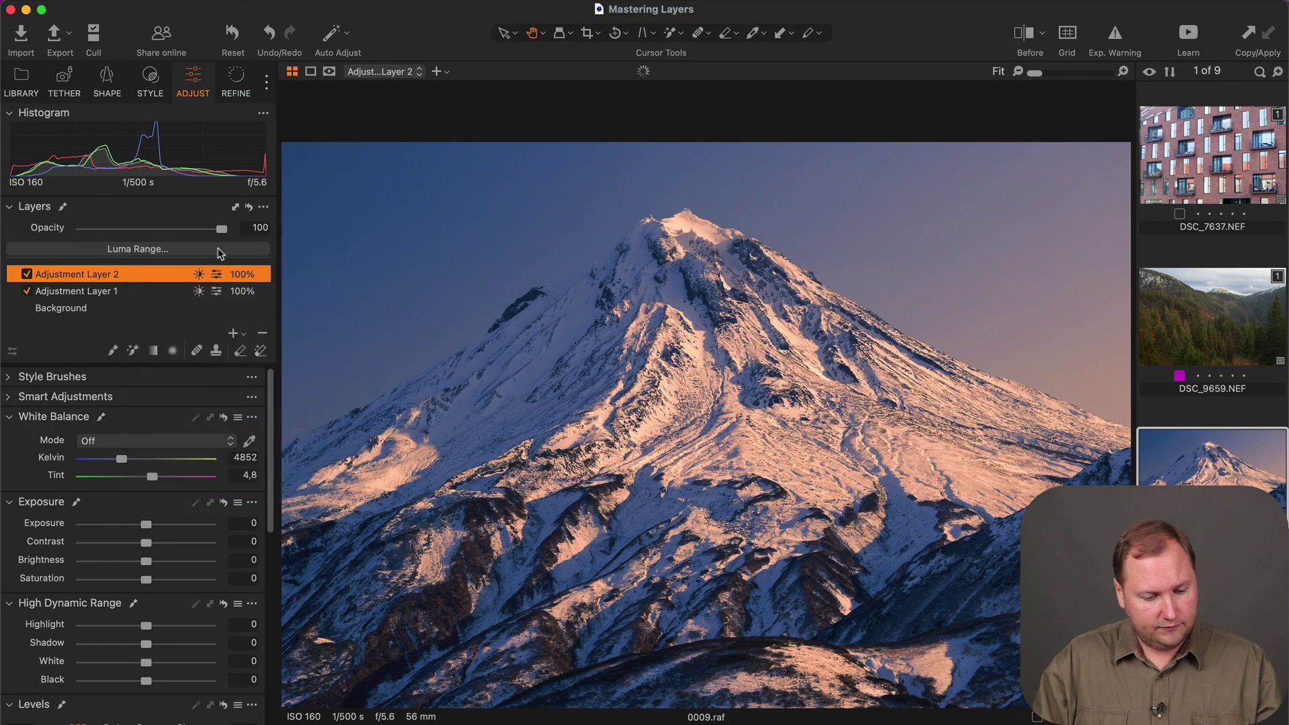
key("m")
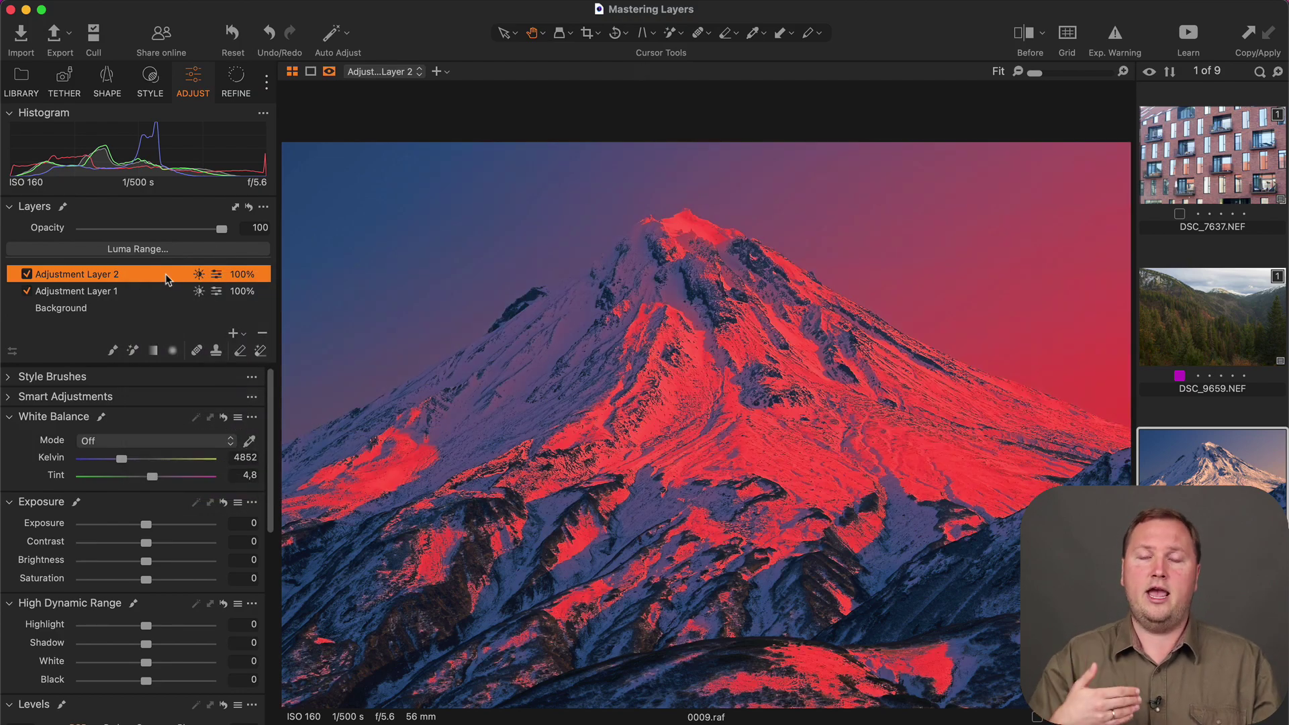
Step: Try to invert the copied luma mask on Adjustment Layer 2 directly, and reverse the inversion
right_click(155, 274)
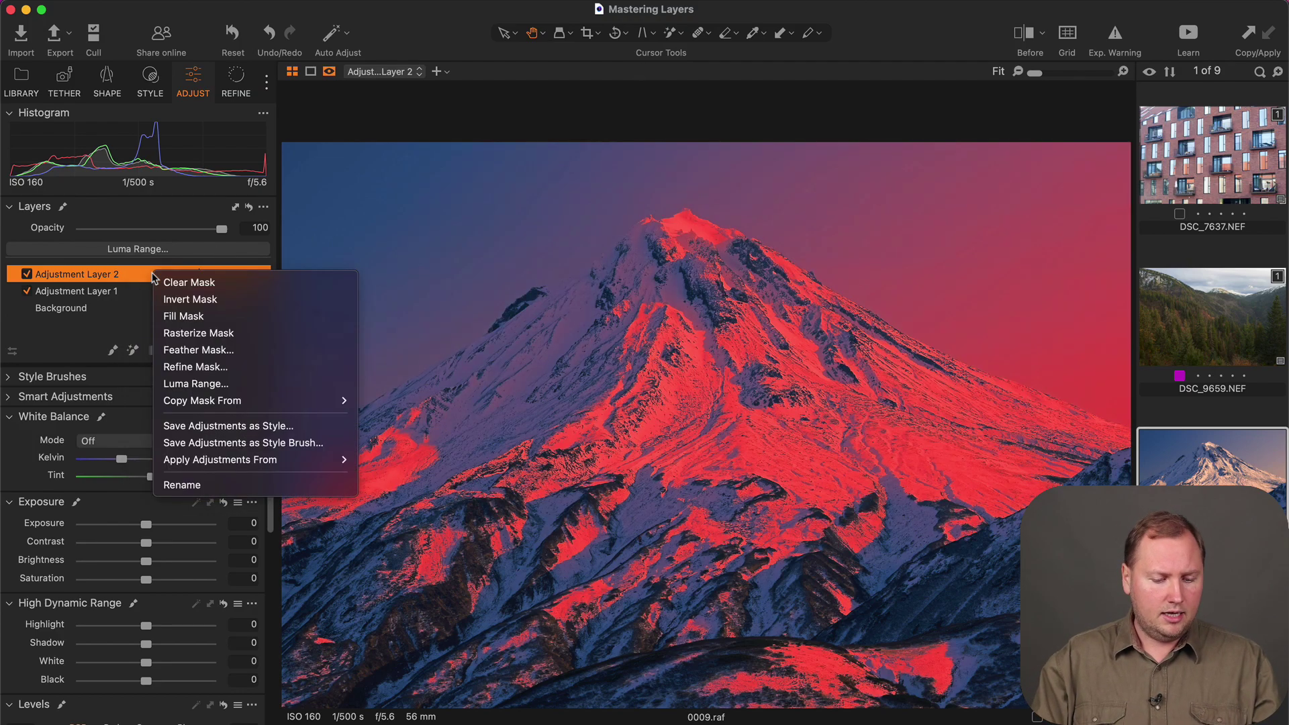
left_click(262, 299)
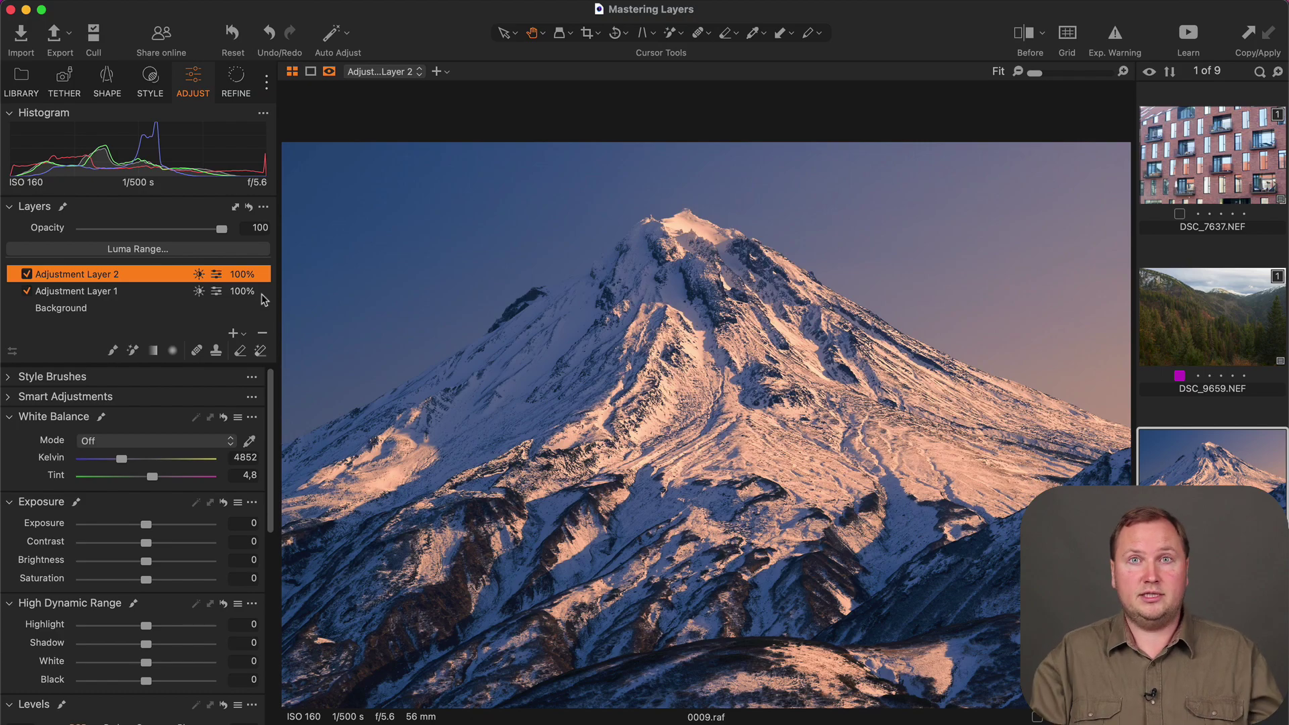
key("super+z")
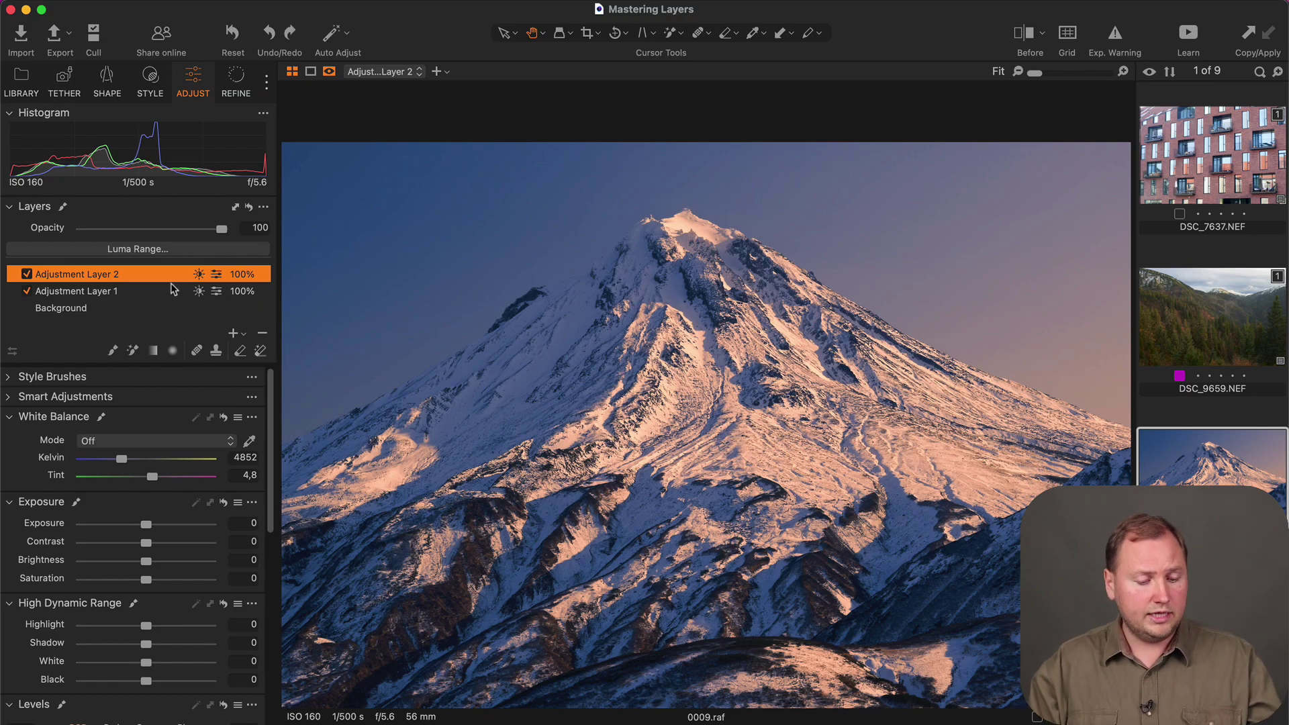
right_click(174, 278)
left_click(209, 306)
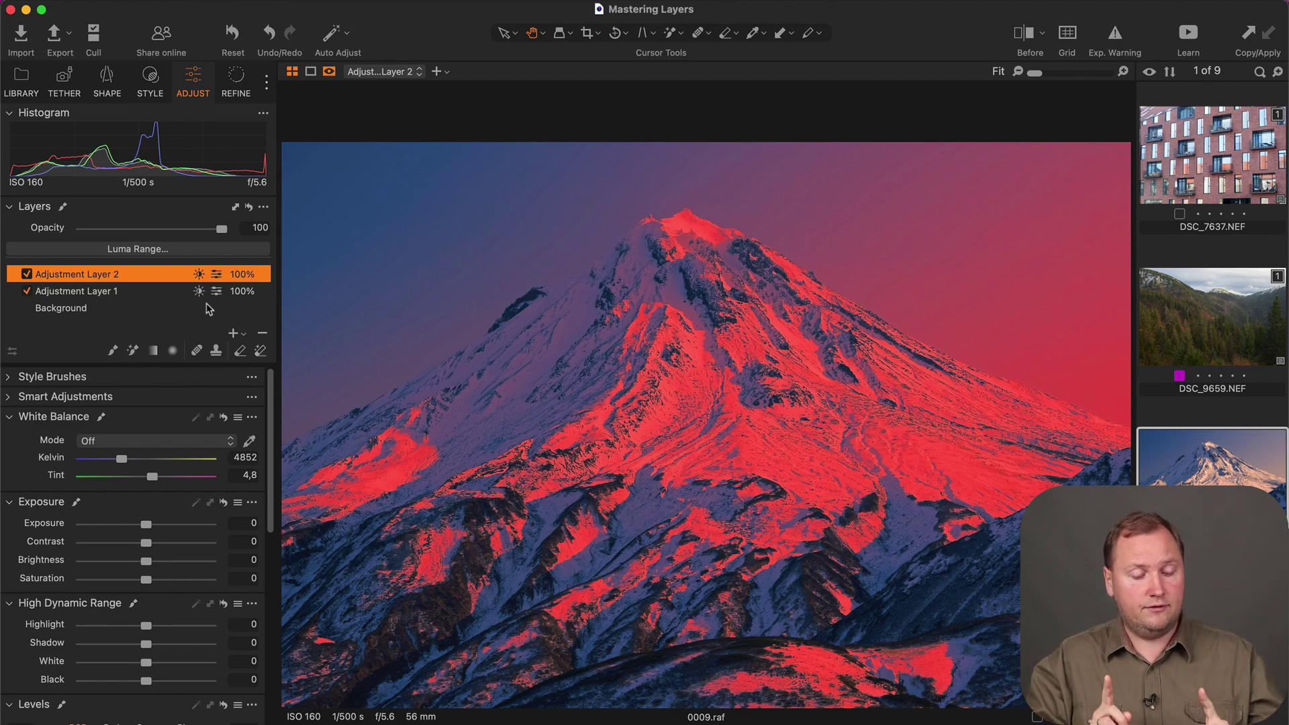
Step: Rasterize the mask of Adjustment Layer 2 and invert it to target the darker areas
right_click(168, 280)
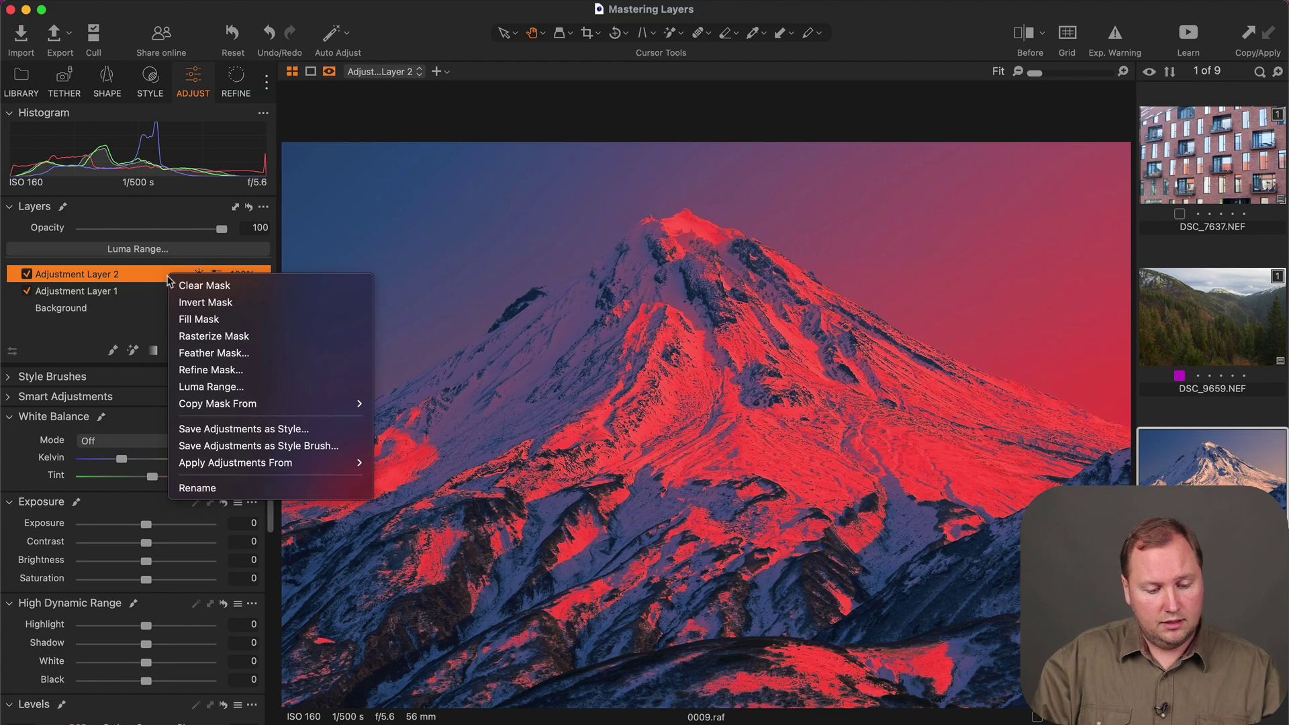
left_click(272, 339)
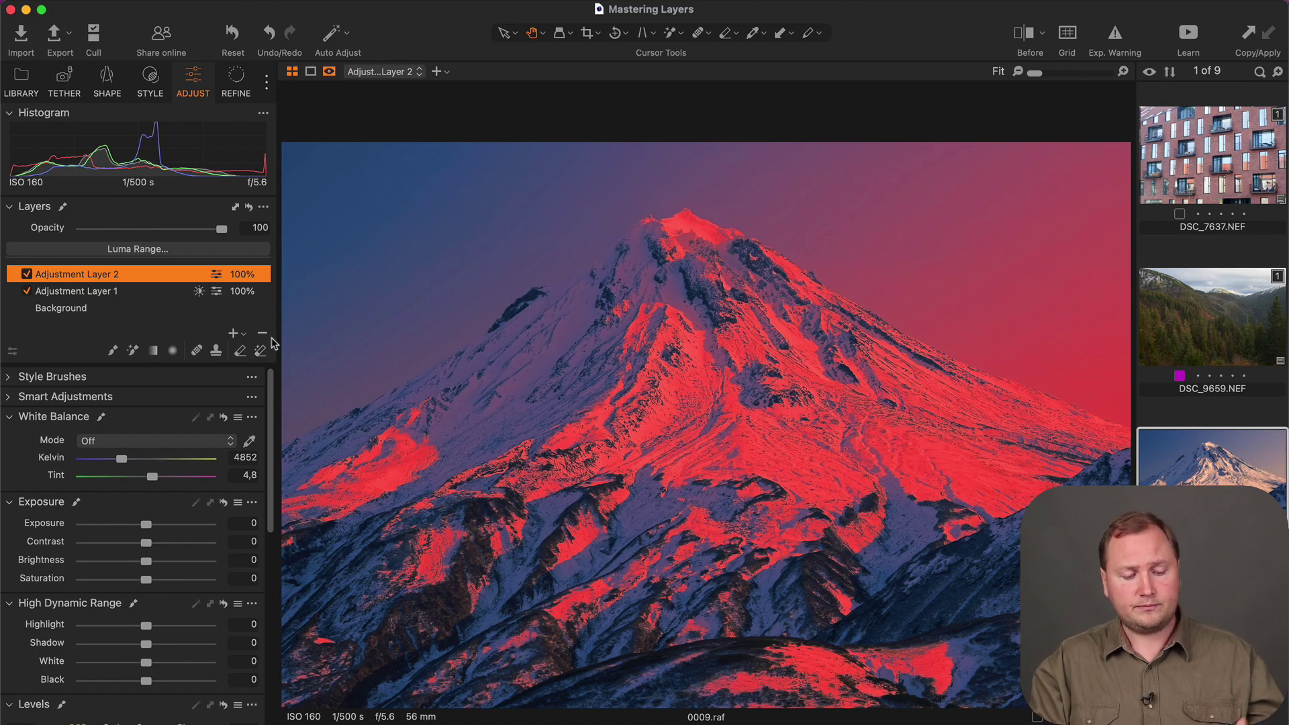
right_click(174, 276)
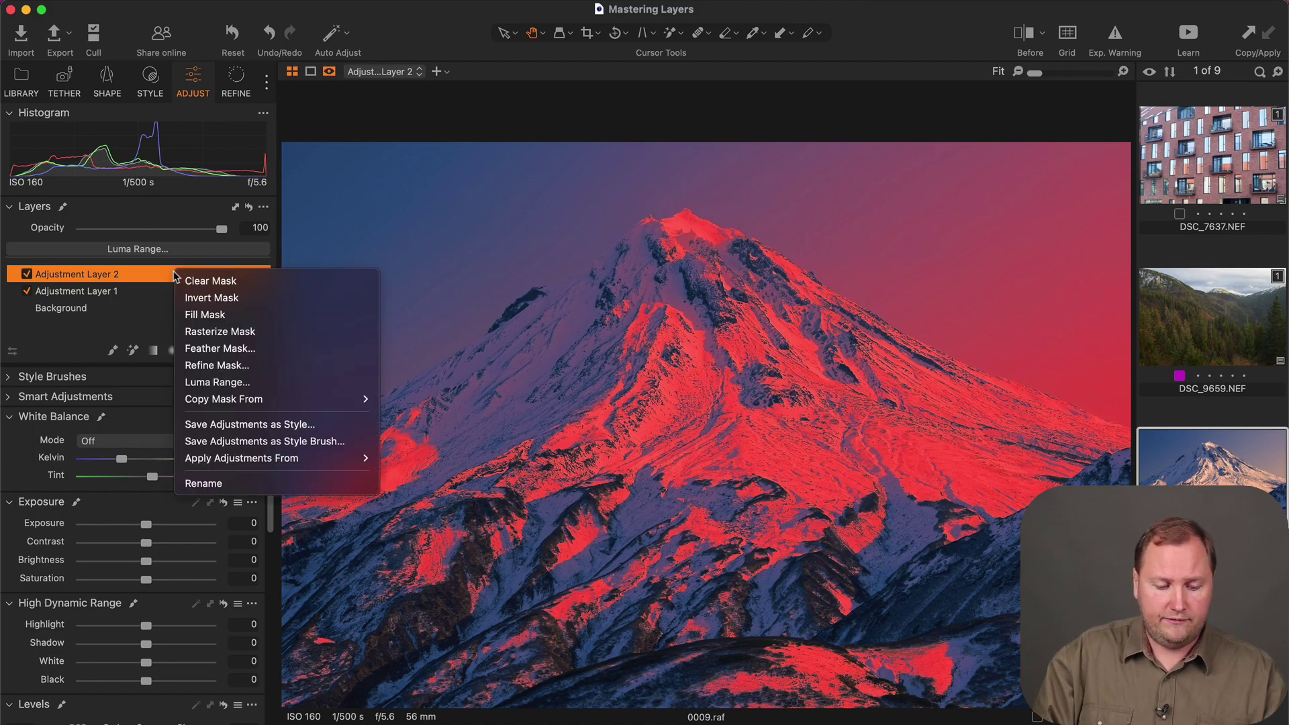
left_click(272, 302)
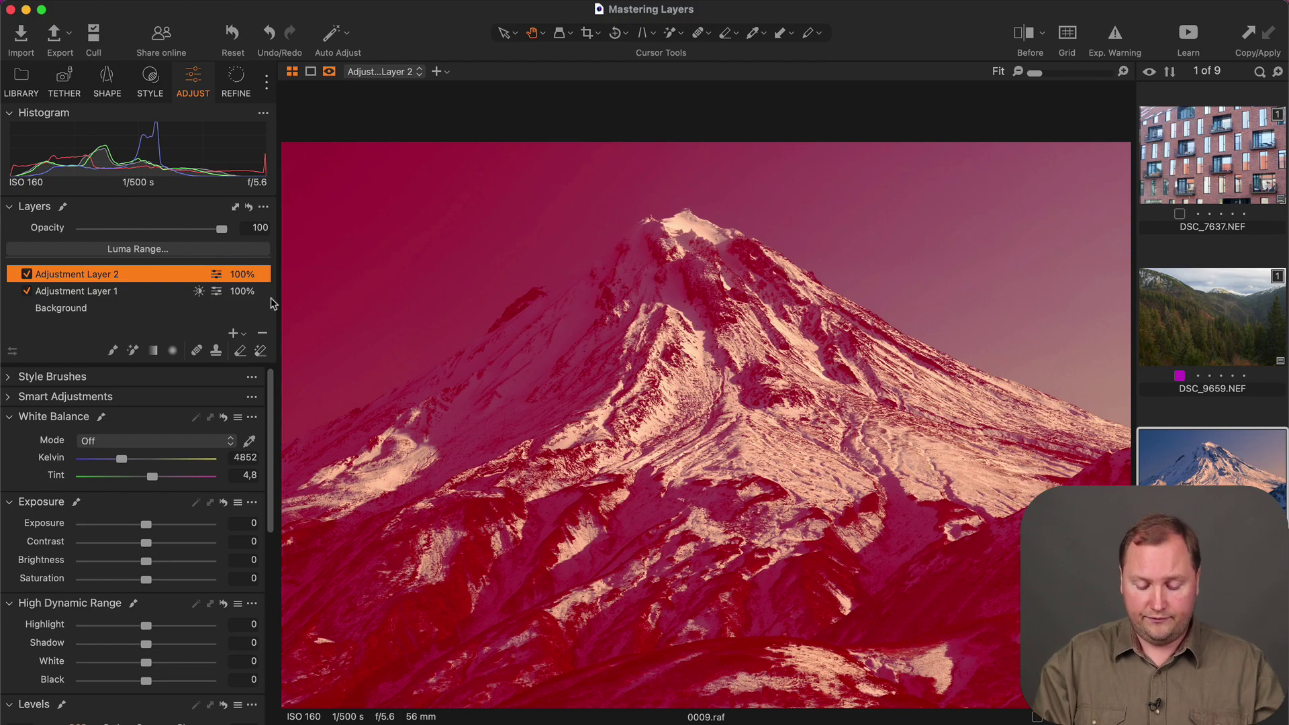
Step: Hide the mask and tint Adjustment Layer 2 with color balance, shifting shadows toward purple-blue and midtones toward teal
key("m")
scroll(201, 544, "down", 10)
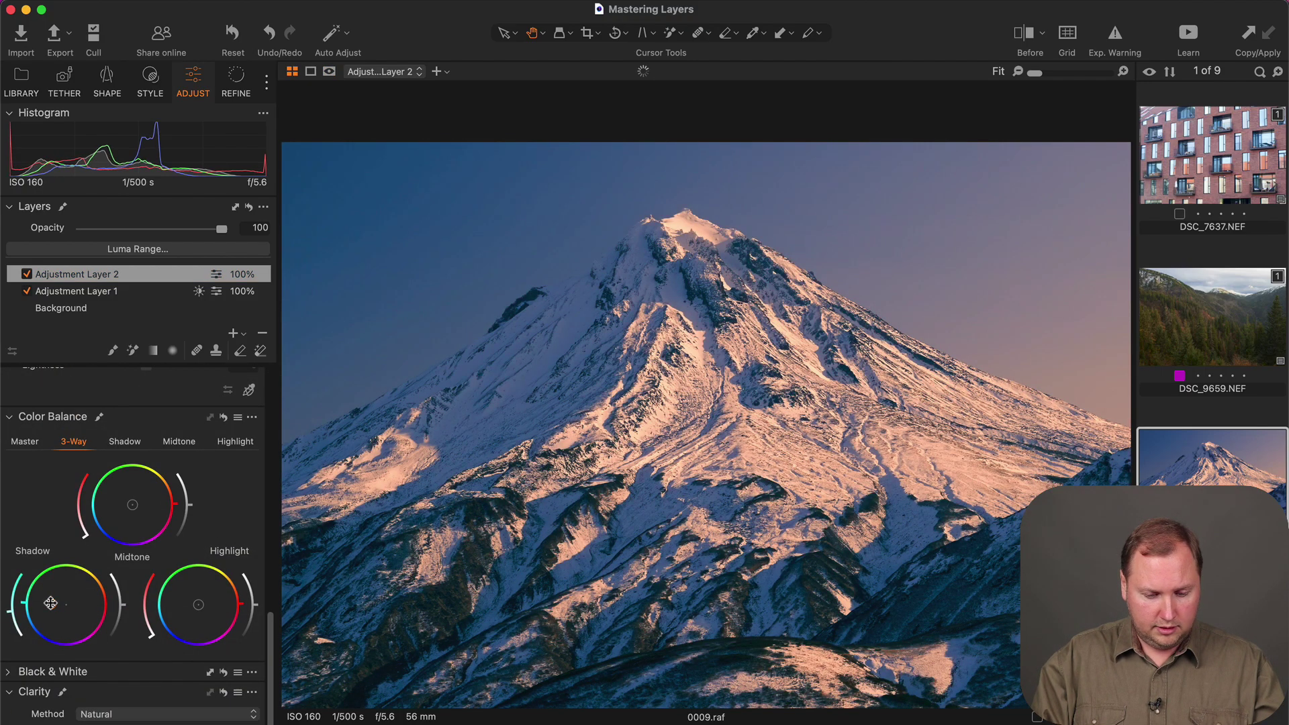
left_click_drag(51, 603, 70, 617)
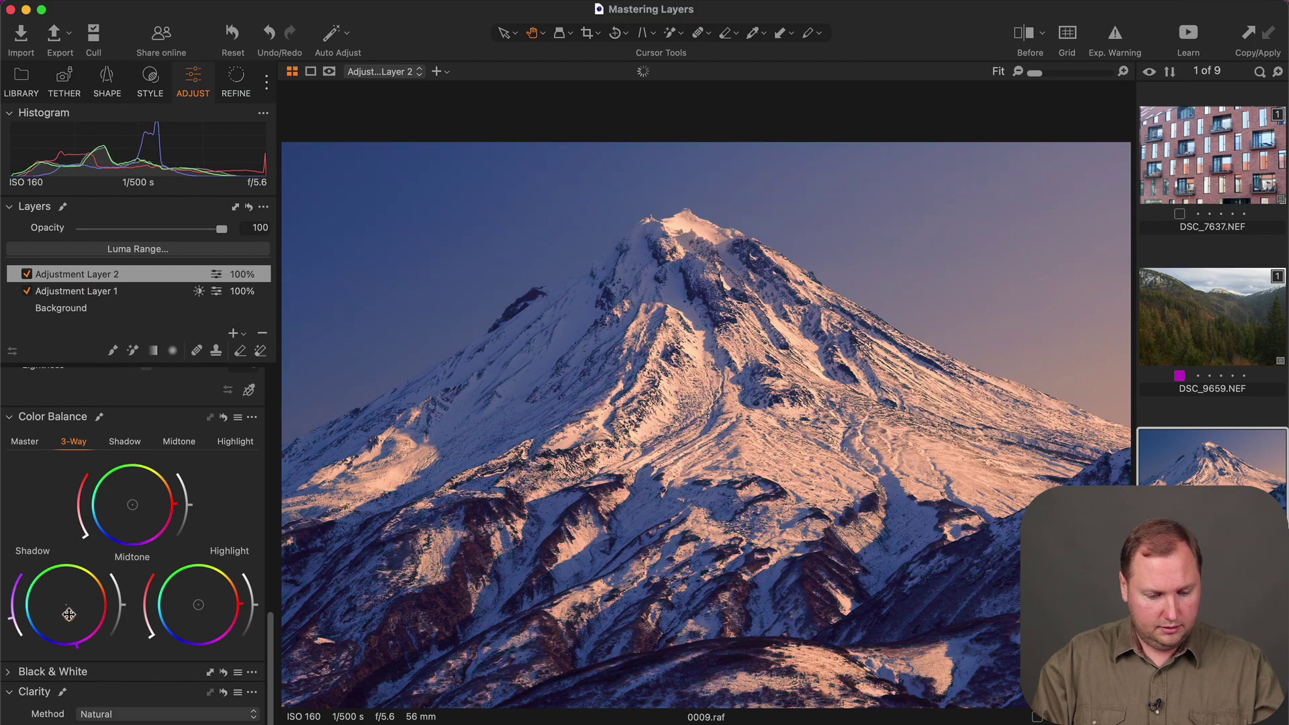
left_click_drag(133, 504, 119, 502)
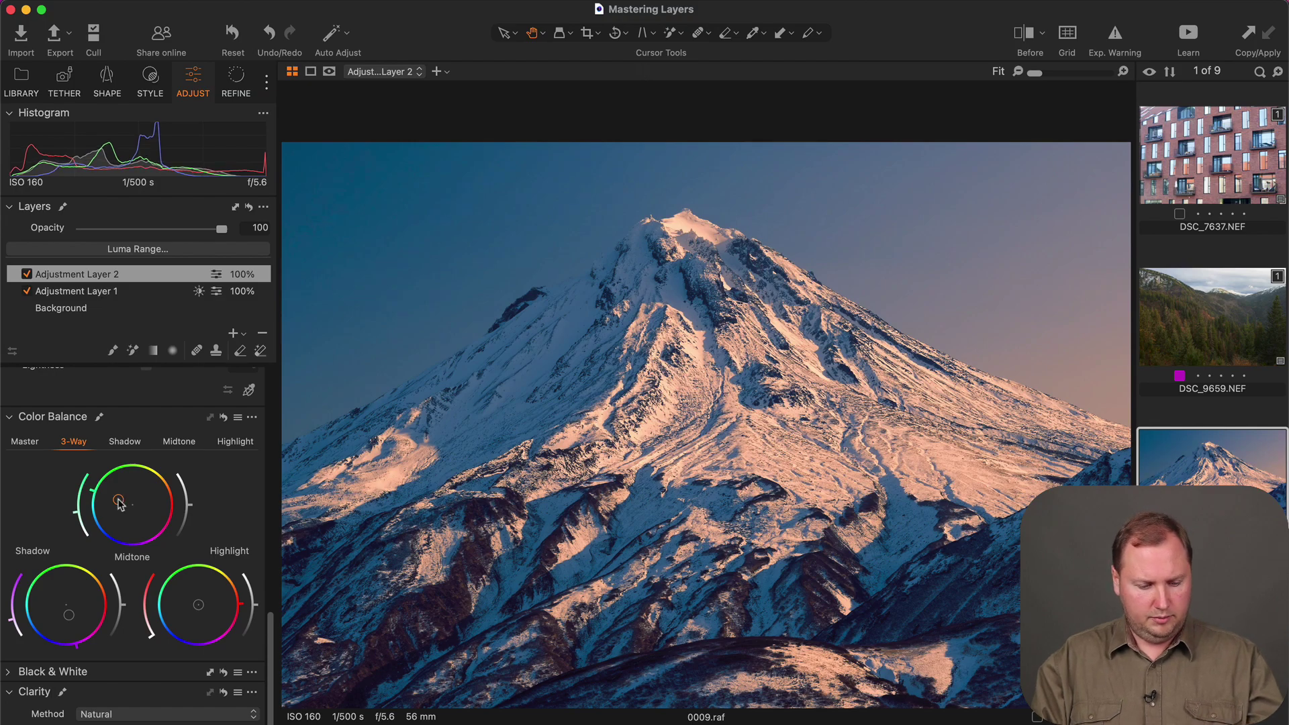
scroll(119, 504, "up", 5)
scroll(119, 504, "down", 1)
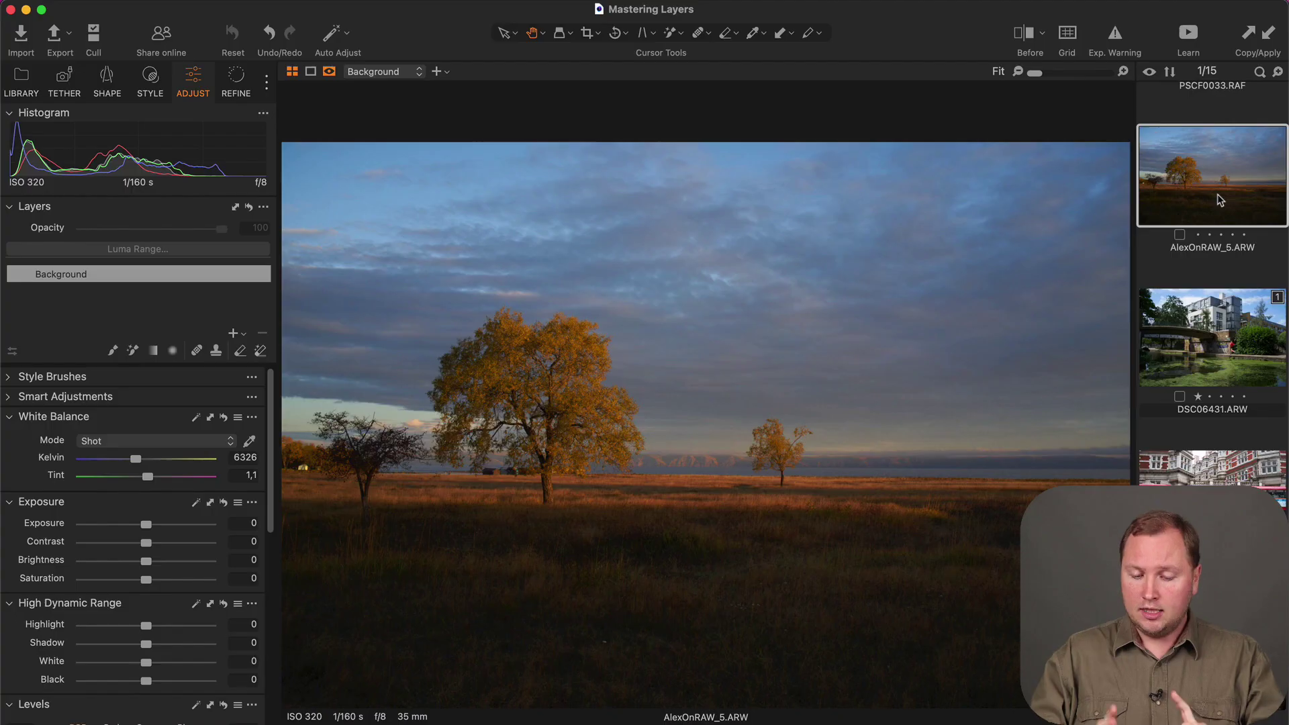
left_click(1226, 655, "shift")
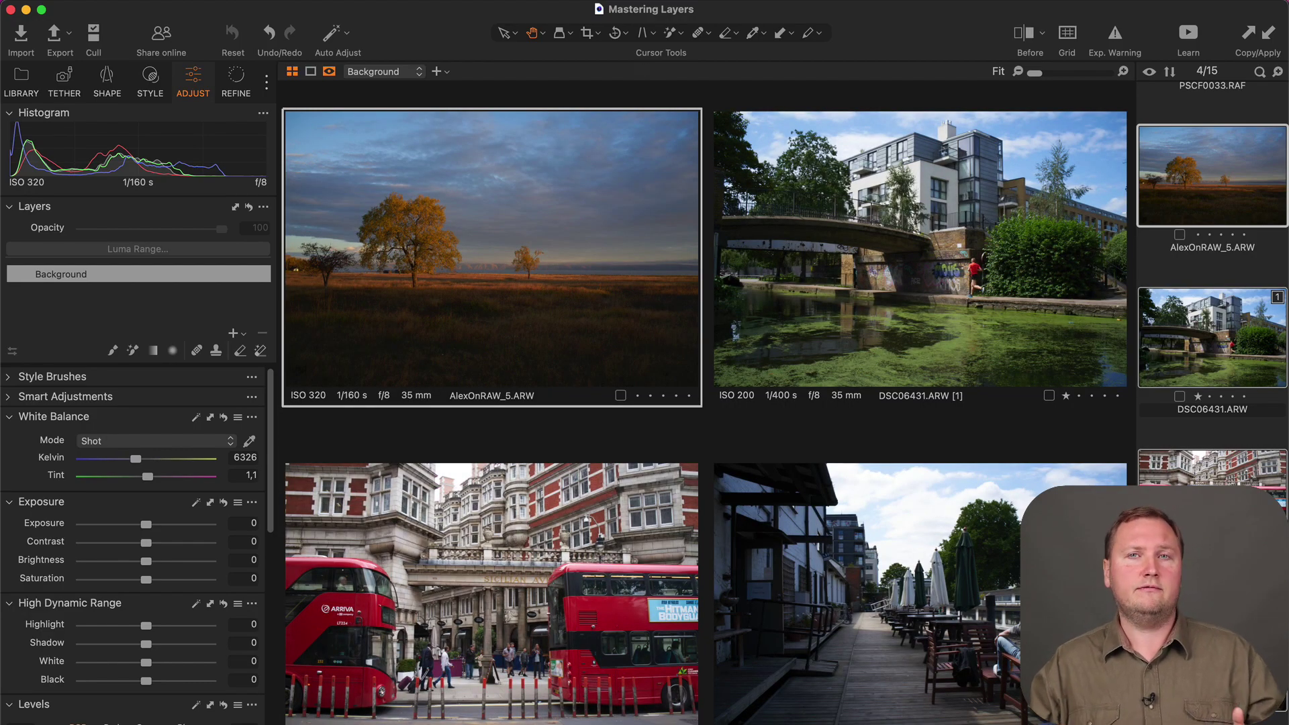
left_click(1243, 211, "super")
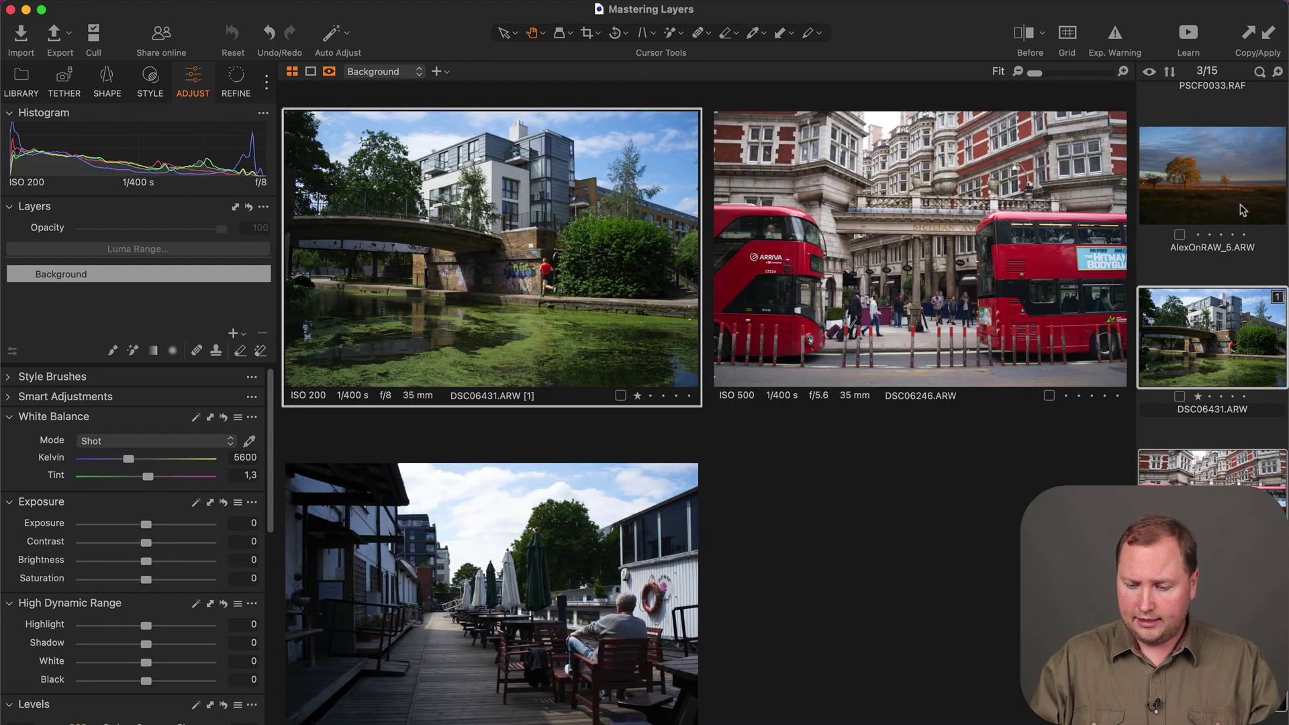
left_click(1243, 210)
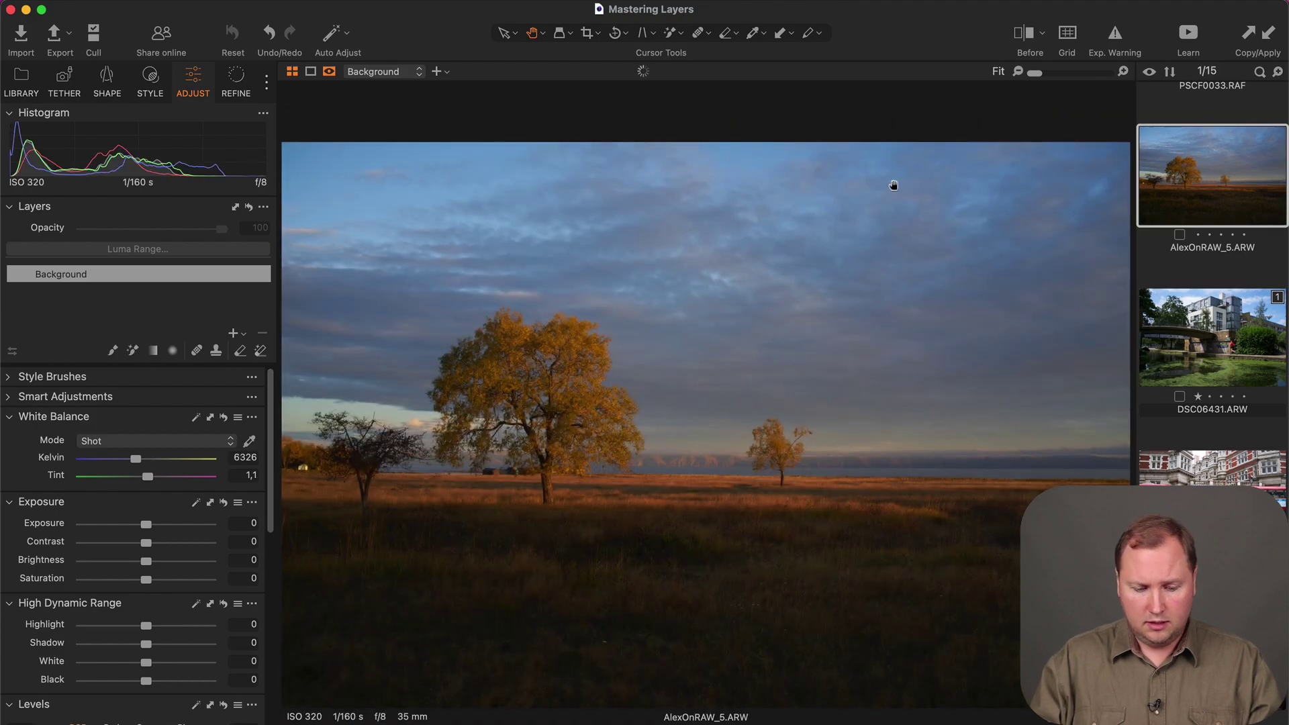
Step: Add a filled adjustment layer to AlexOnRAW_5.ARW and apply a Luma Range from 0, lowering the upper limit to mask only the dark ground and trees
left_click(245, 335)
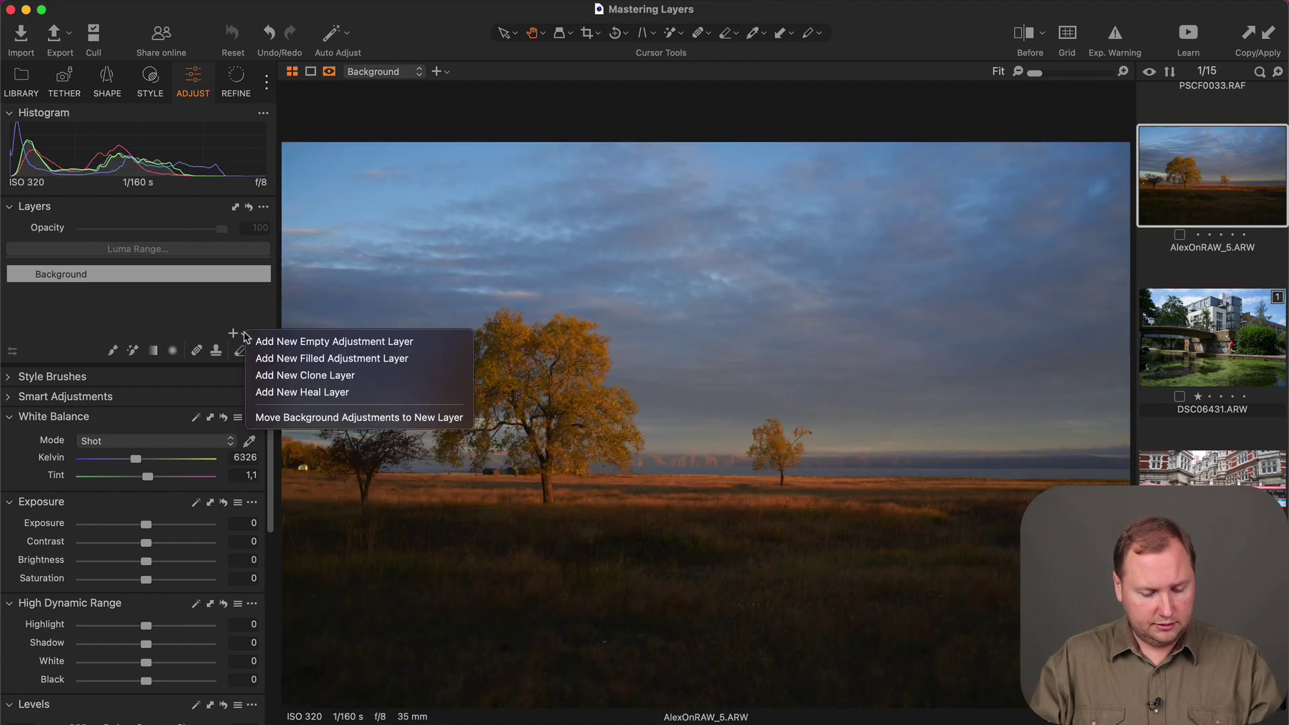
left_click(373, 358)
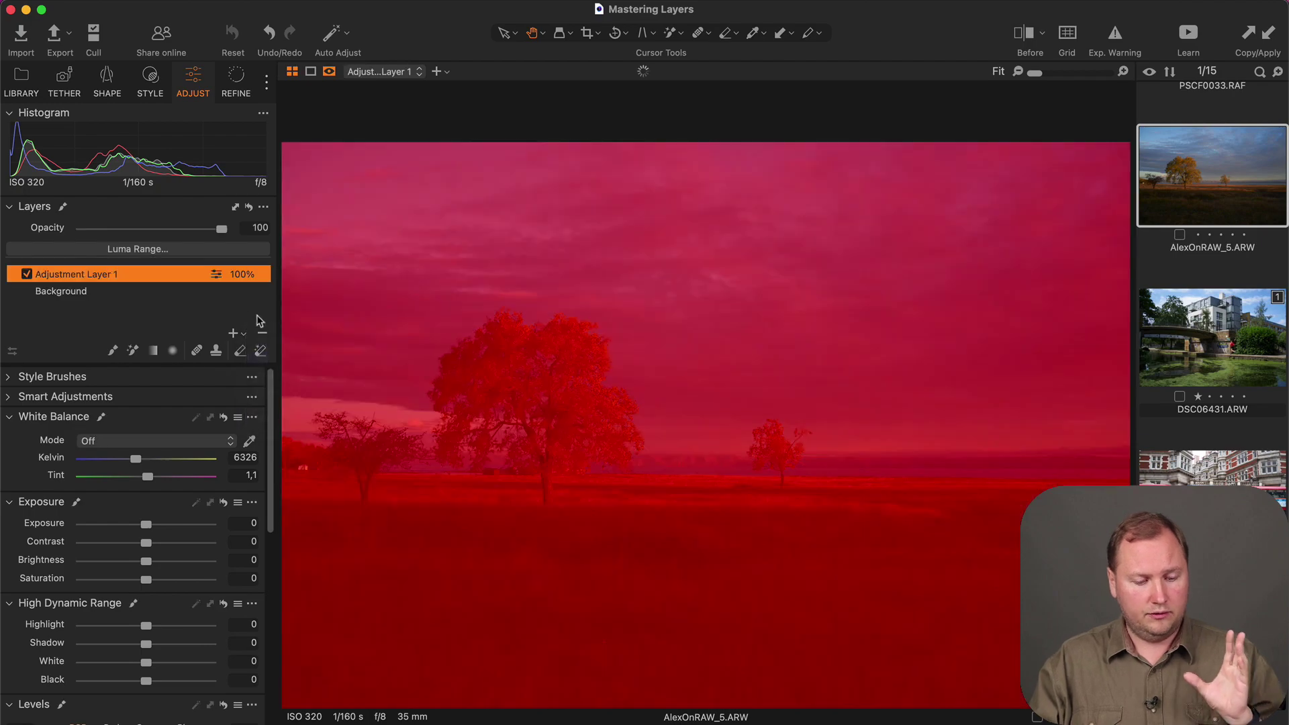
left_click(223, 253)
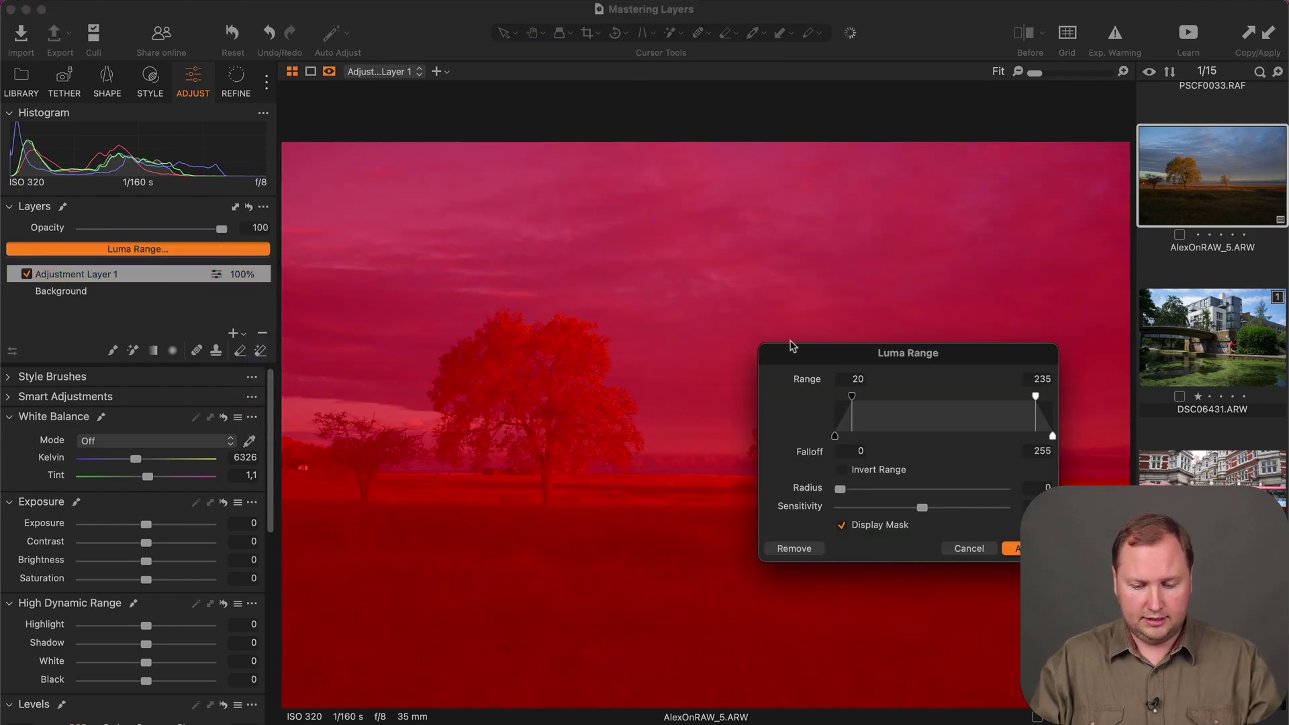
left_click_drag(858, 398, 835, 398)
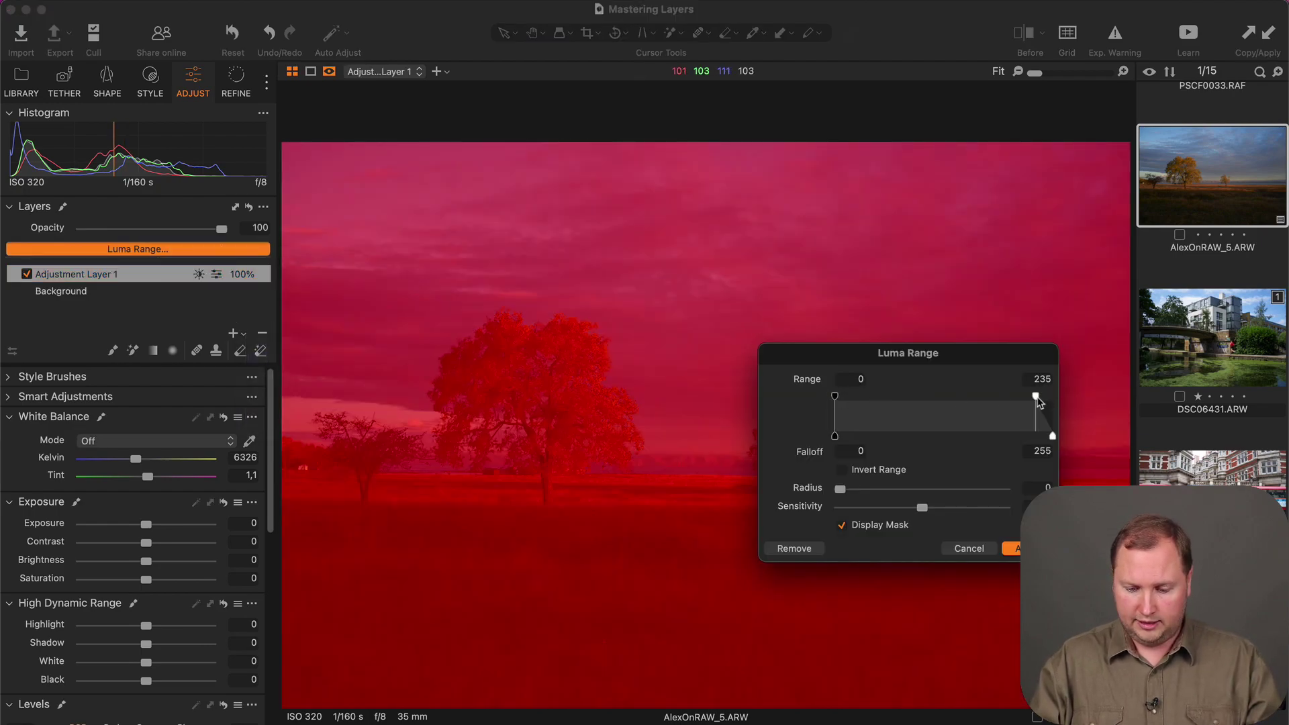
left_click_drag(1038, 398, 920, 436)
left_click_drag(885, 397, 872, 397)
key("Return")
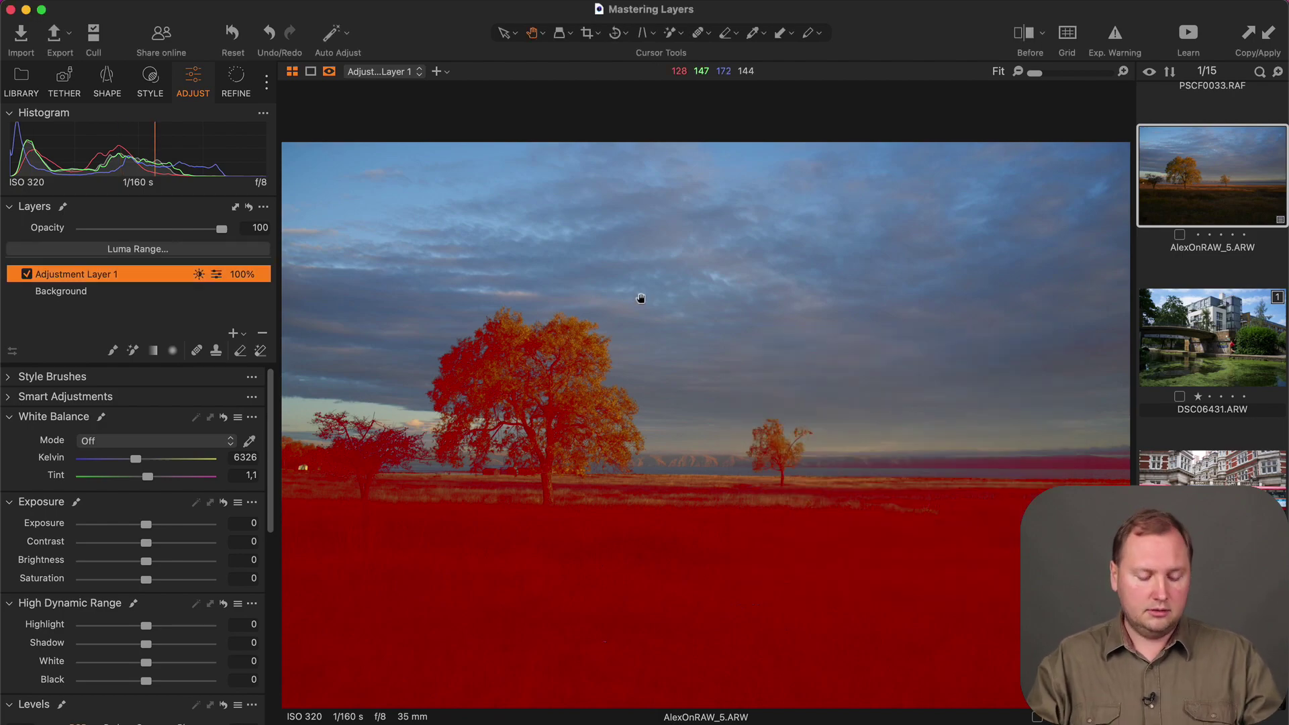
Step: Select the four consecutive photos starting with AlexOnRAW_5.ARW and apply its luma-masked adjustment layer to the others
left_click(1228, 341)
left_click(1236, 186)
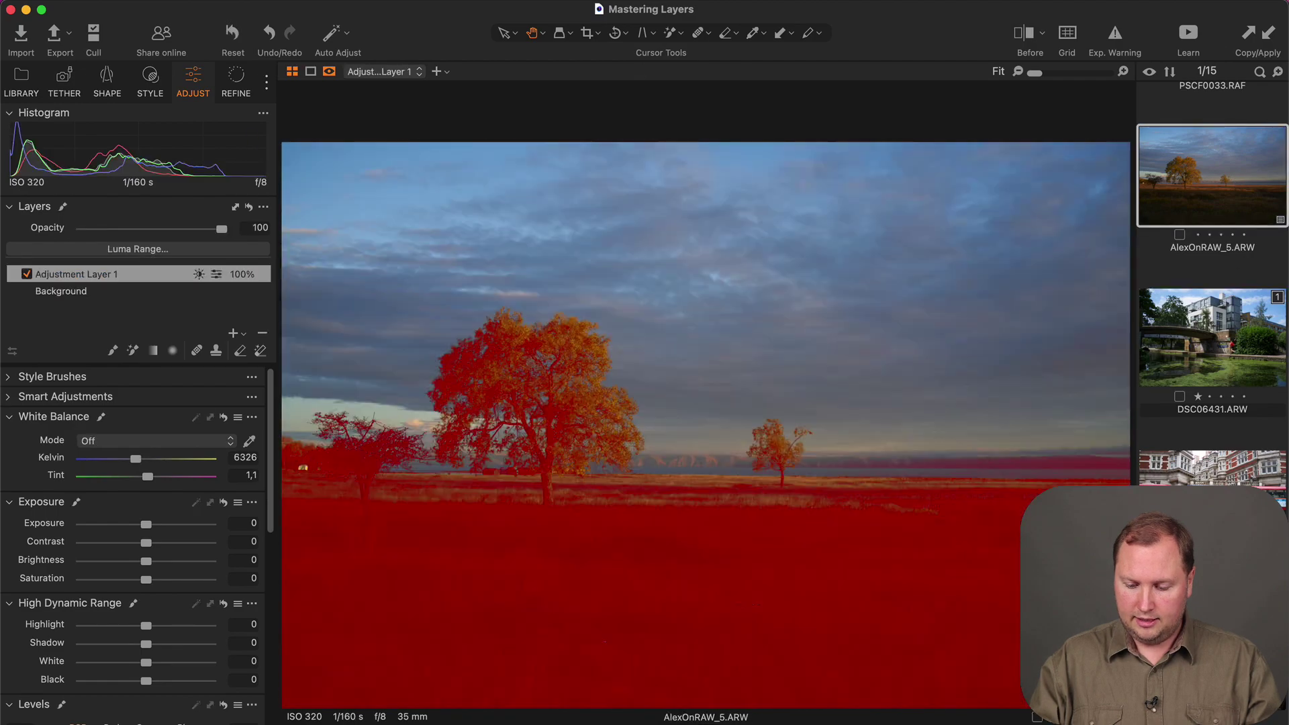
left_click(1233, 659, "shift")
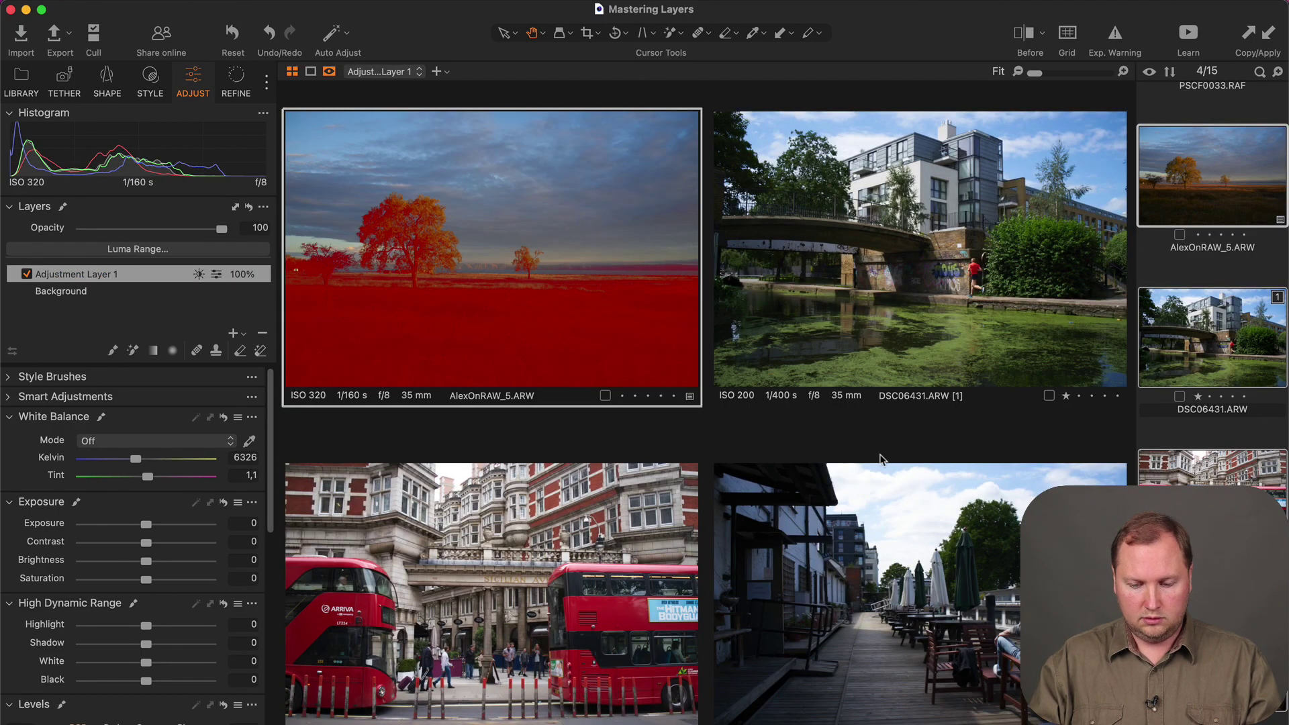
left_click(207, 308)
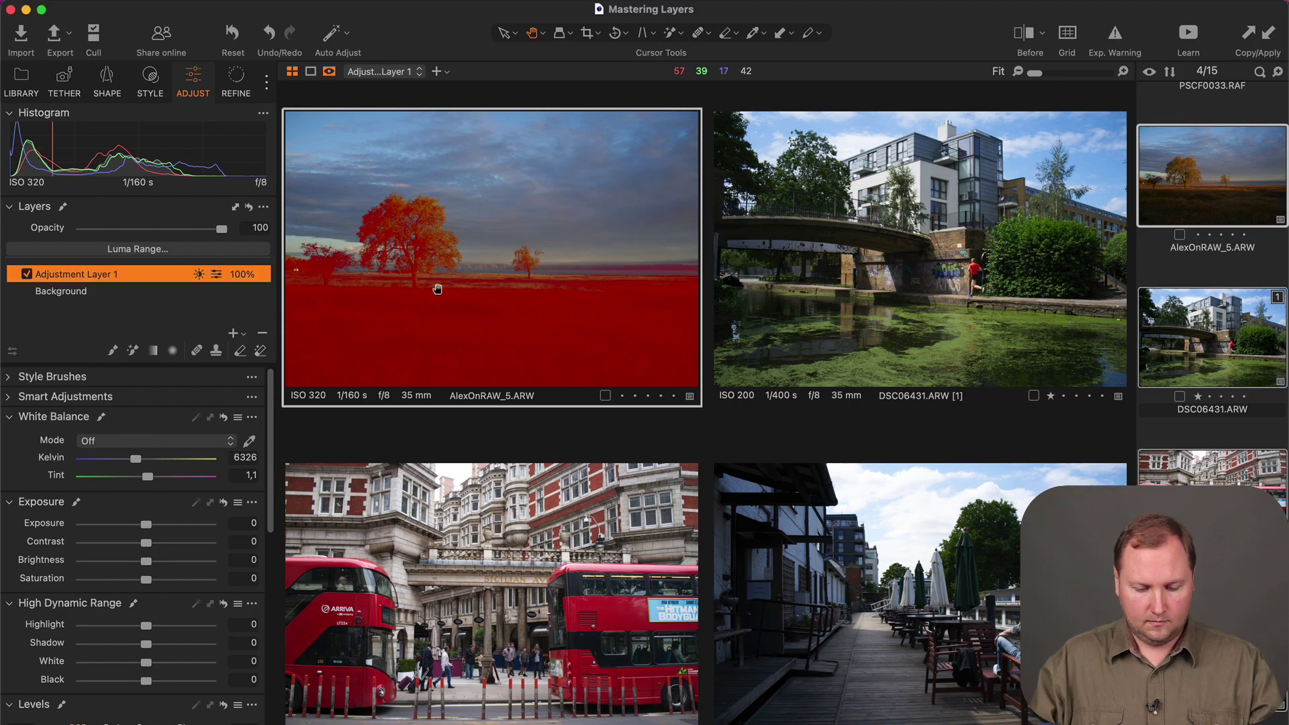
Step: Check the copied luma mask by selecting Adjustment Layer 1 on the canal, red bus and wooden terrace photos
left_click(806, 297)
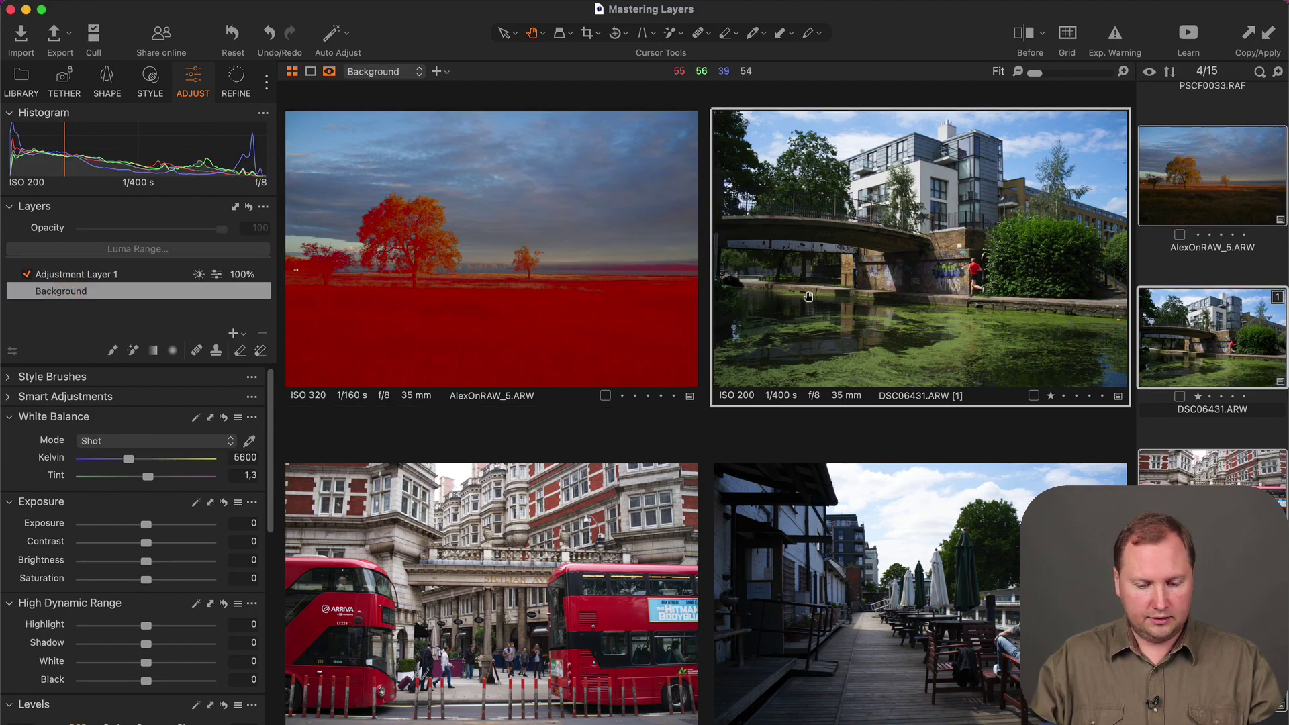
left_click(149, 281)
left_click(497, 530)
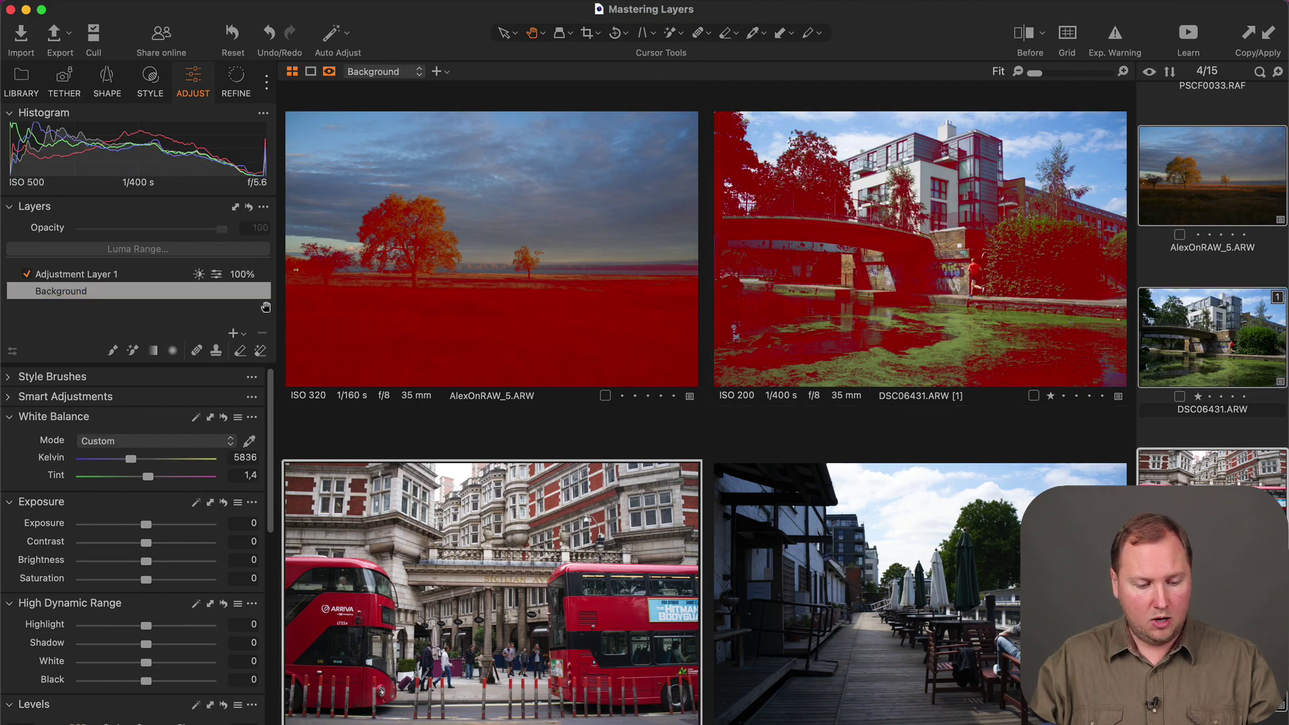
left_click(165, 273)
left_click(876, 556)
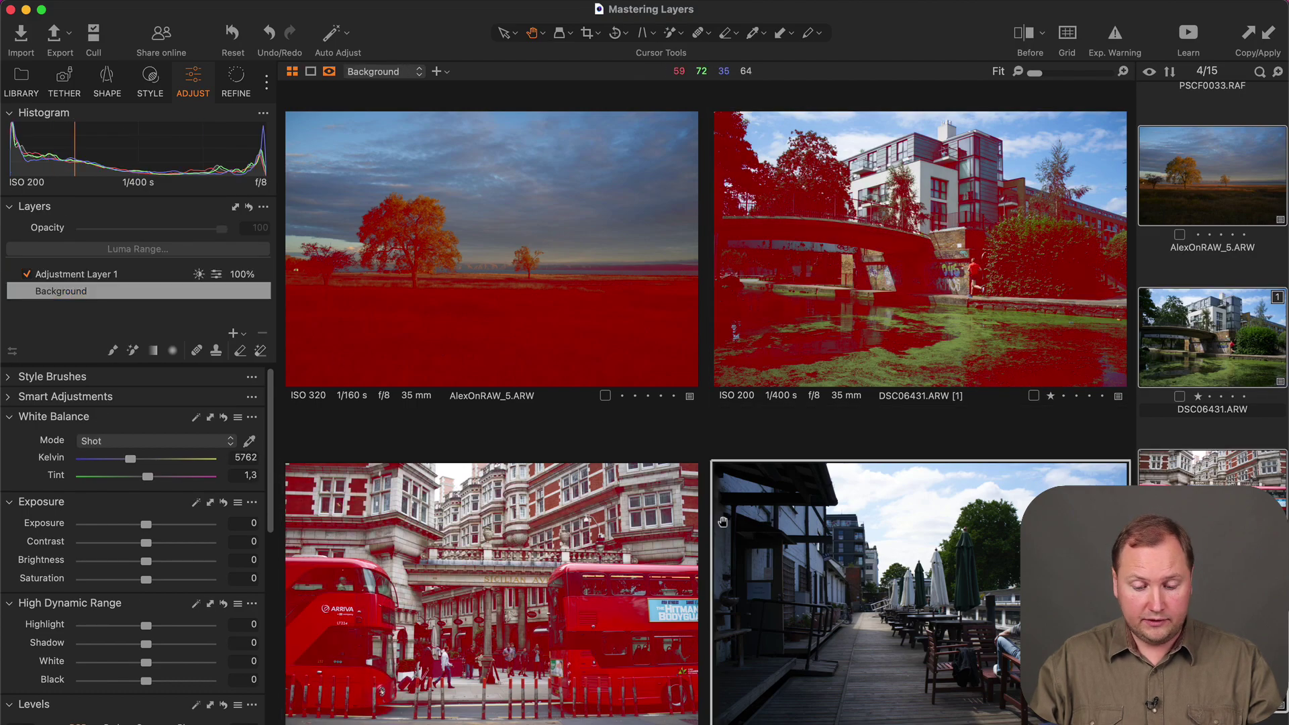
left_click(141, 272)
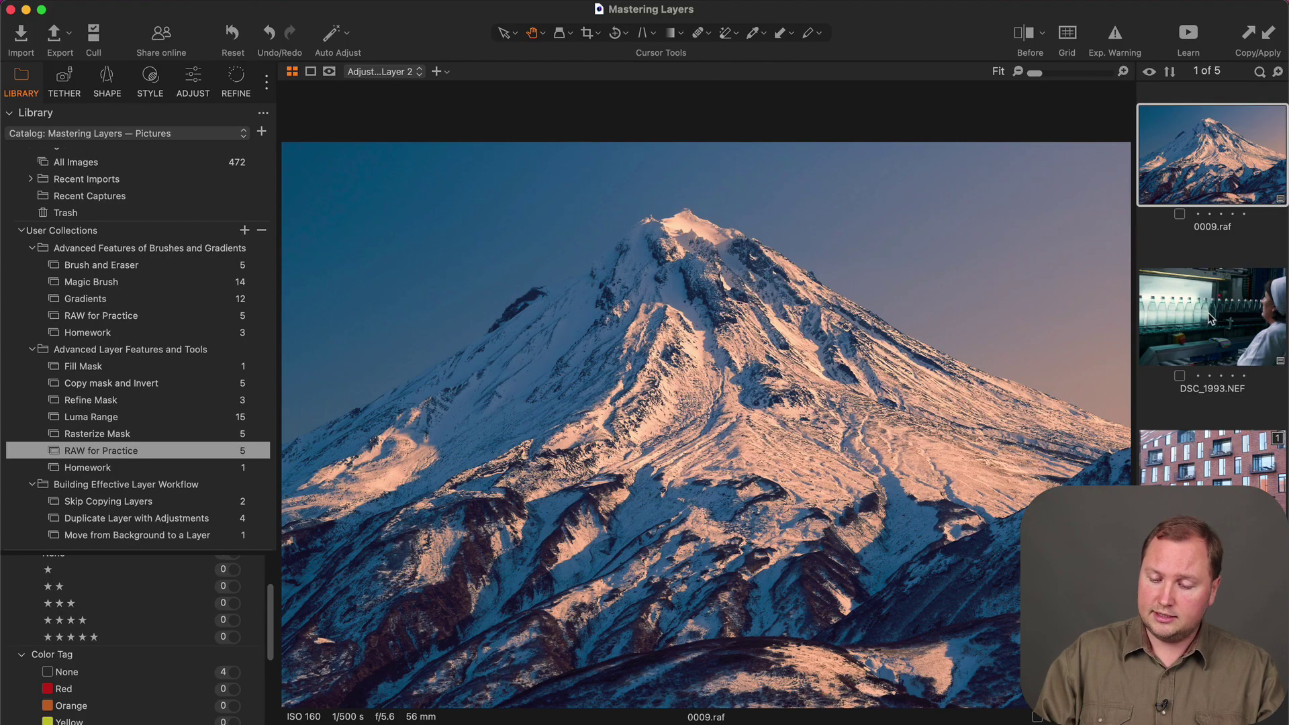
Step: View DSC_1993.NEF in the practice collection and open the Homework collection under Advanced Layer Features and Tools
left_click(1210, 318)
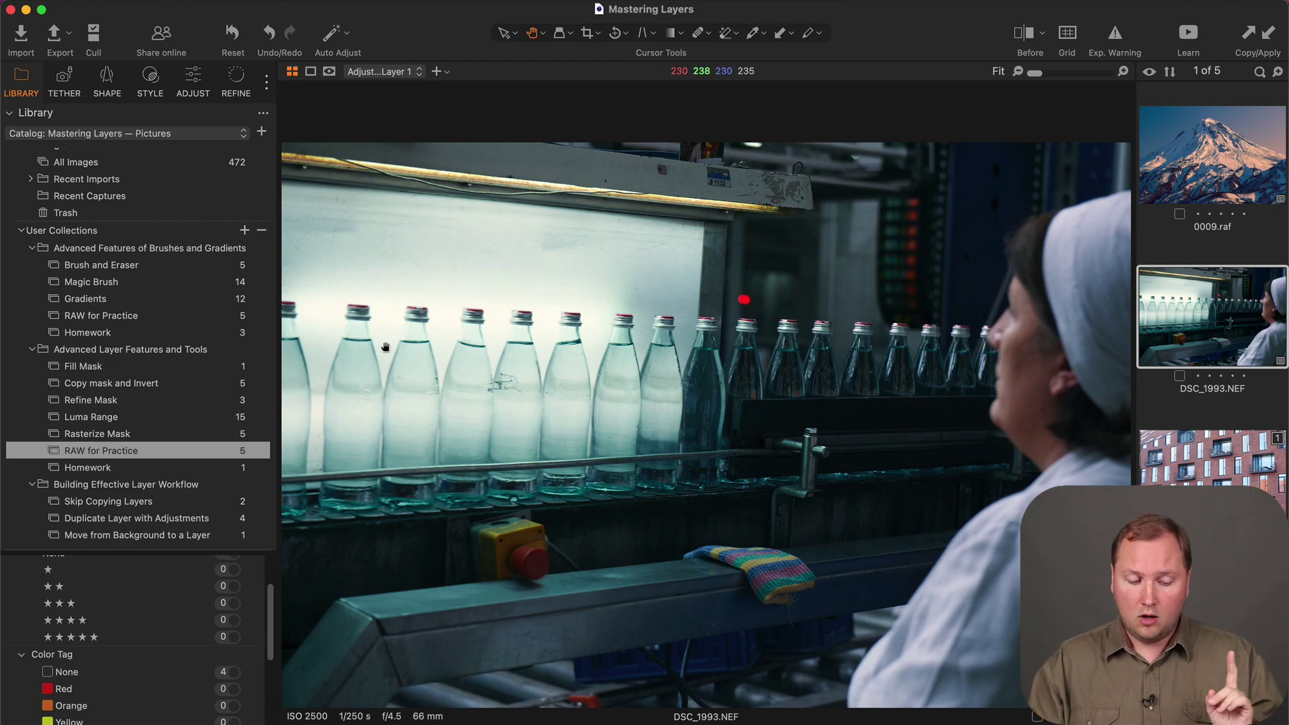
left_click(155, 467)
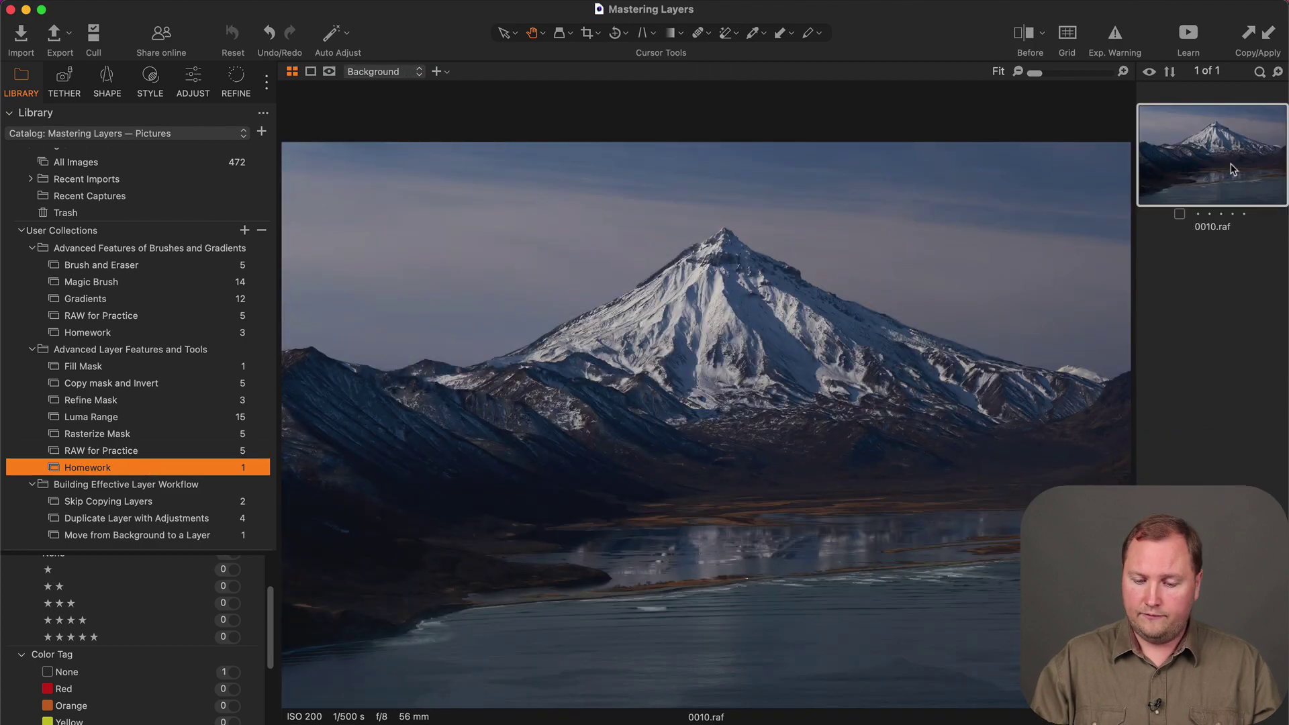